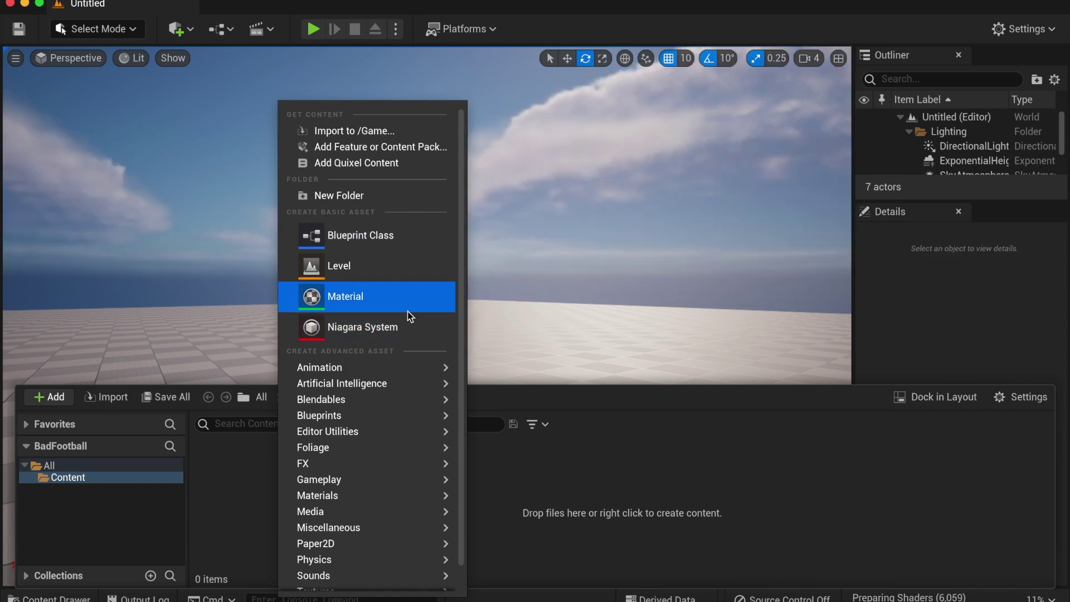
Create a new folder named Blueprints inside the project's Content folder
scroll(401, 502, down, 2)
click(334, 170)
text(Blue)
text(prints)
key(Return)
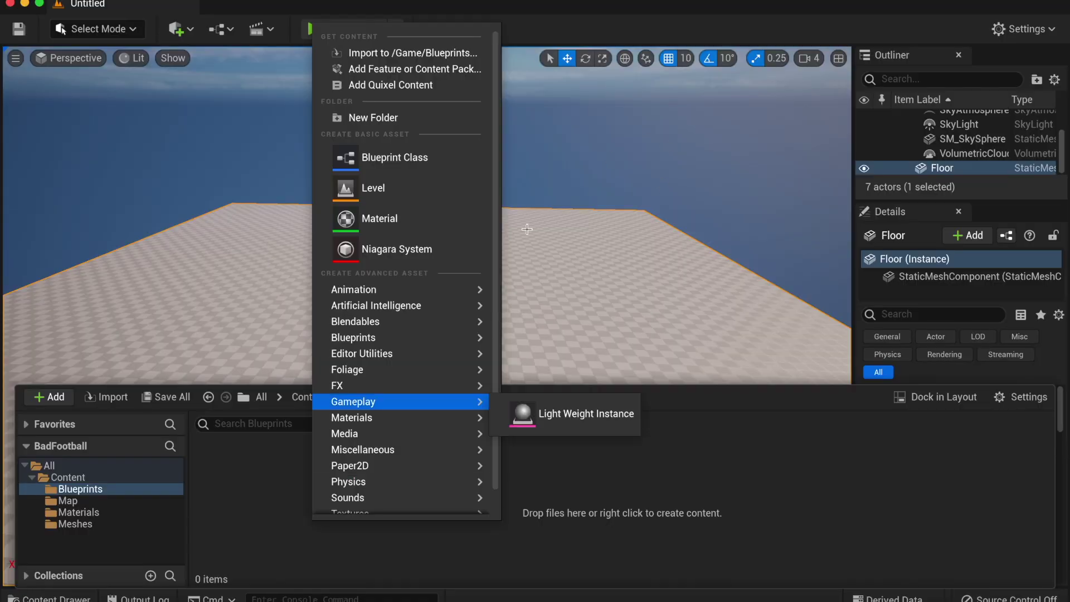
Create a Blueprint Class named BP_Football, add a sphere component and scale the sphere into an elongated football shape
click(401, 158)
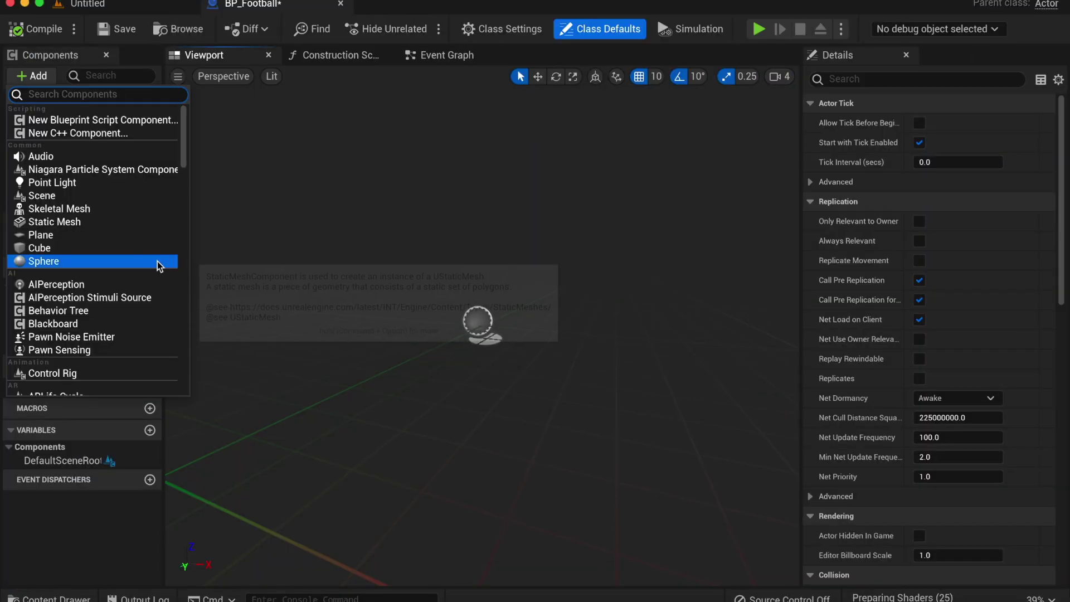
click(157, 262)
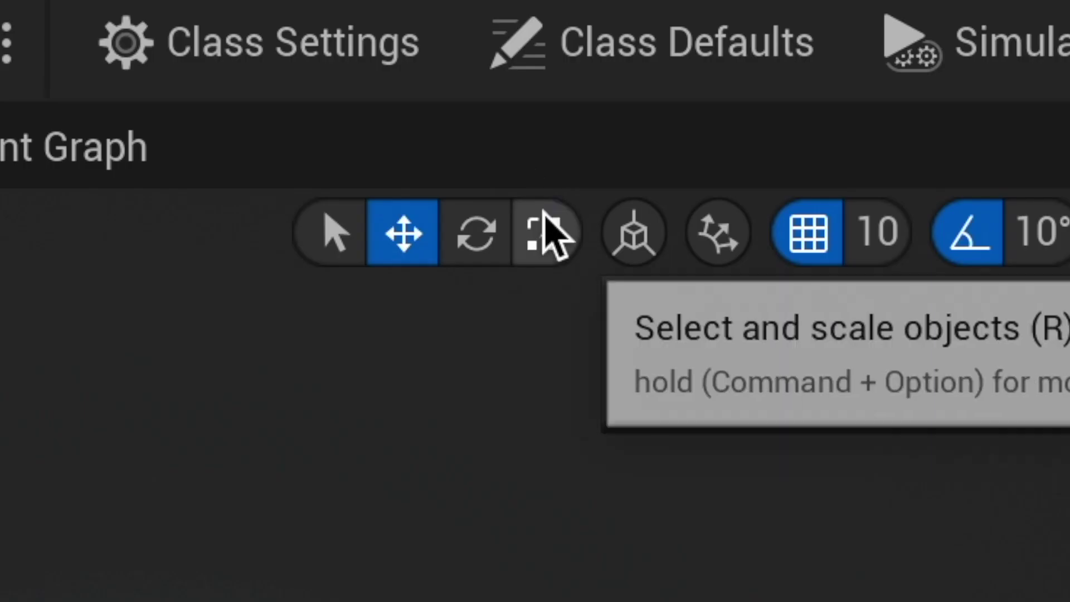
click(572, 76)
drag(480, 298, 502, 304)
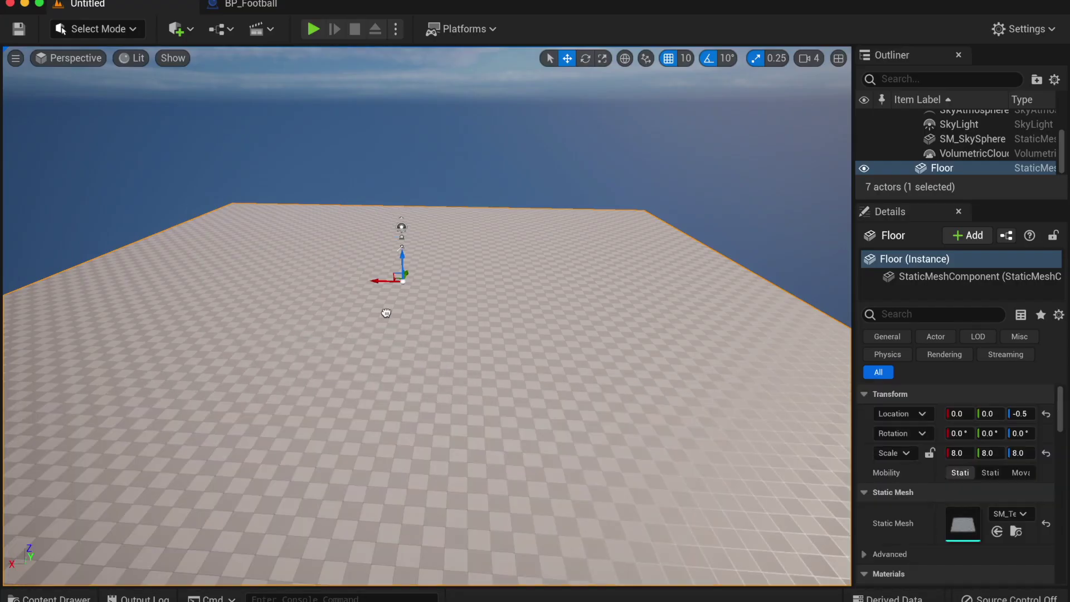
Place BP_Football in the level high above the floor and play-test its fall
click(385, 276)
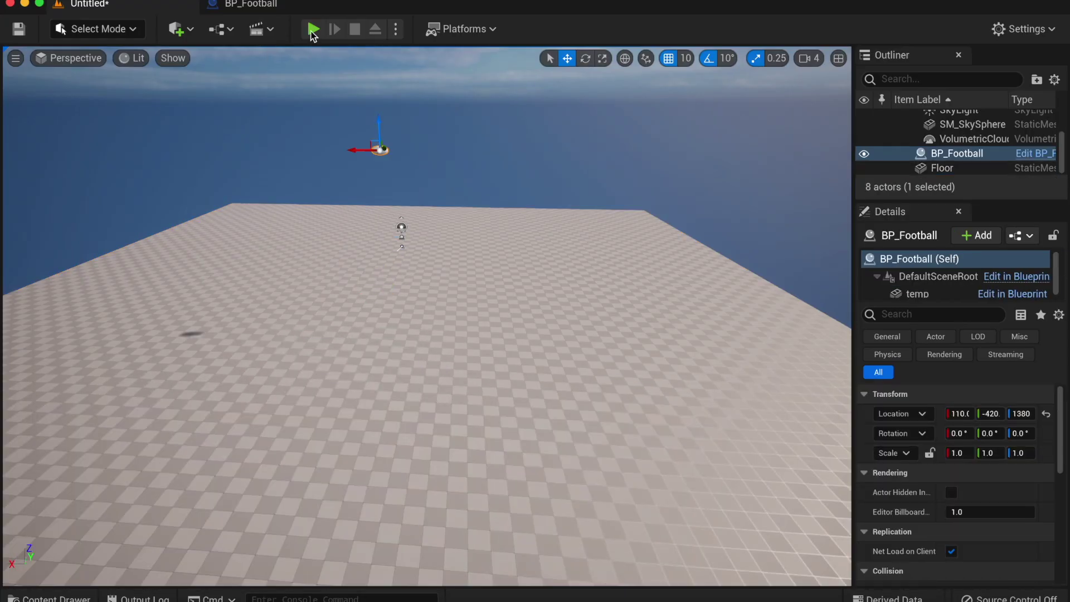
click(313, 31)
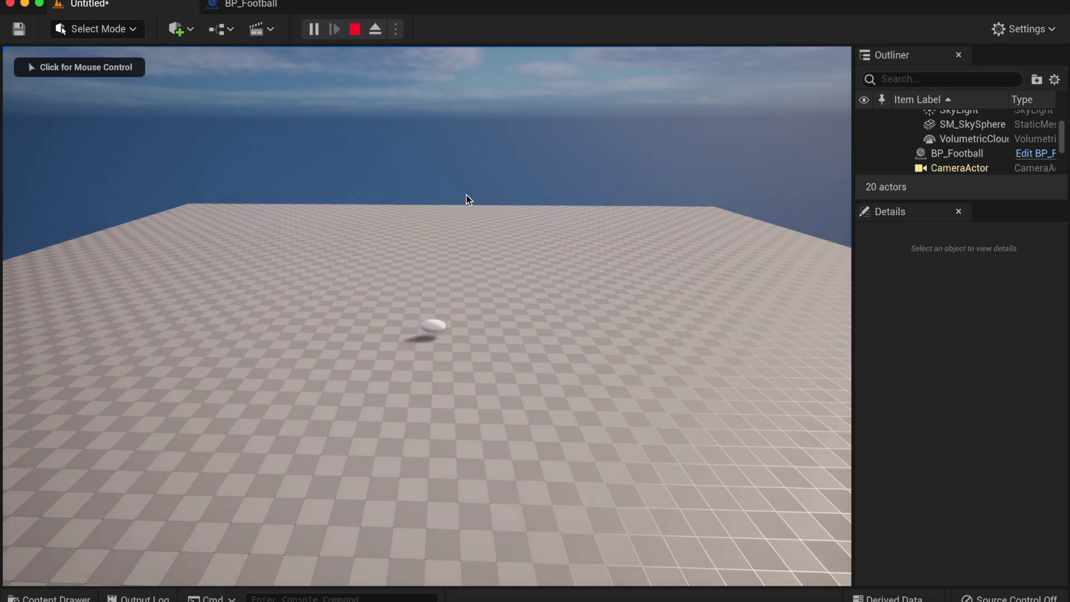
key(Escape)
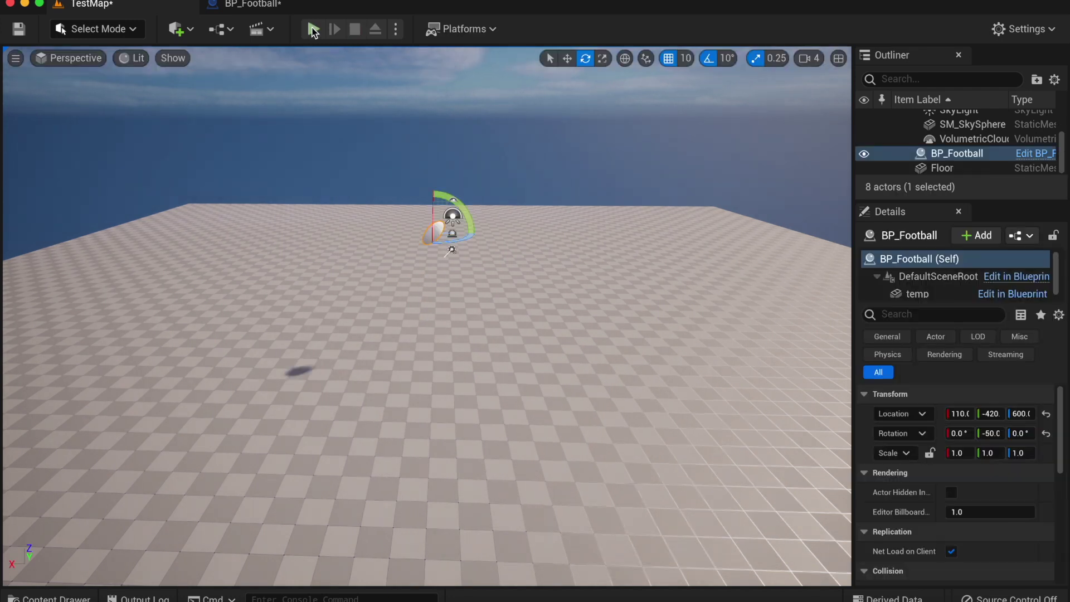
Play-test the tilted football, reset its Angular Damping to the default, and play-test again
click(313, 30)
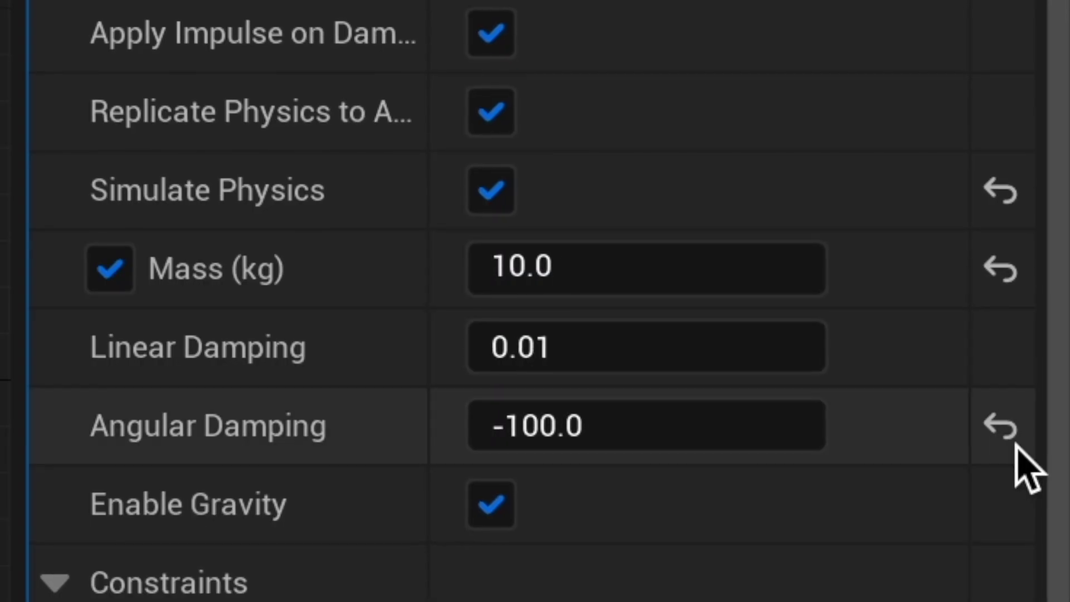
click(999, 425)
click(314, 30)
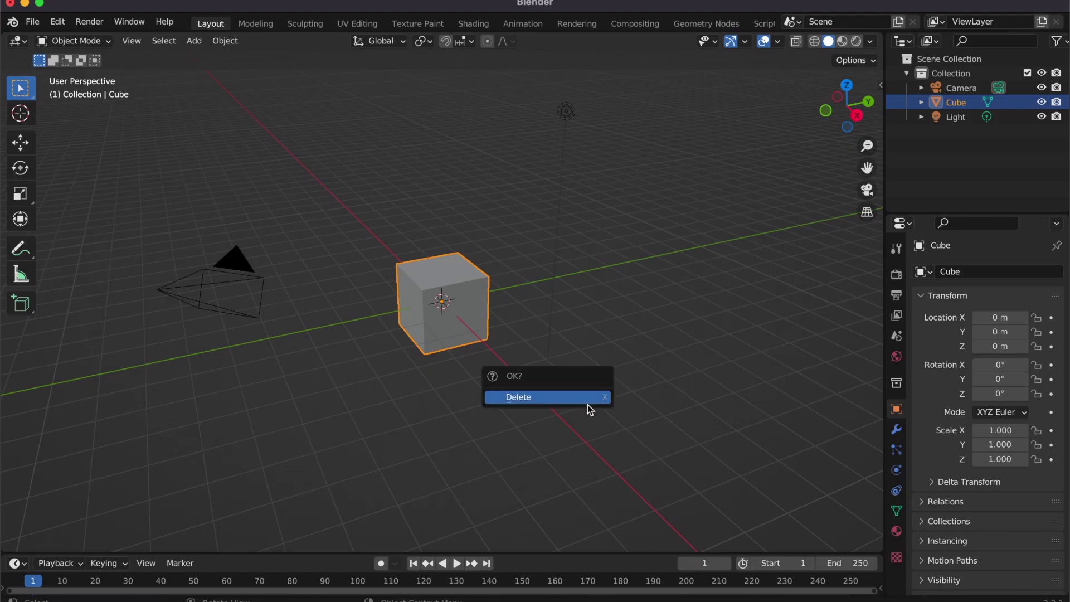
Switch to Blender and delete the default cube
click(589, 406)
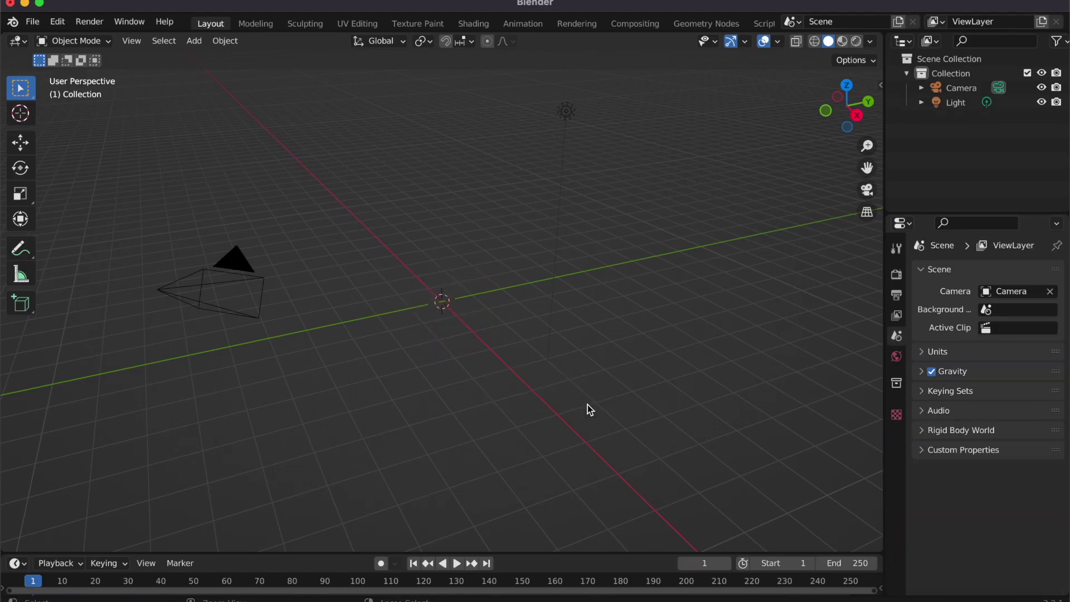
Switch to the browser, search for images of "football side" and save the upright American college football picture as FootballRef.jpeg
key(super+Tab)
key(super+Tab)
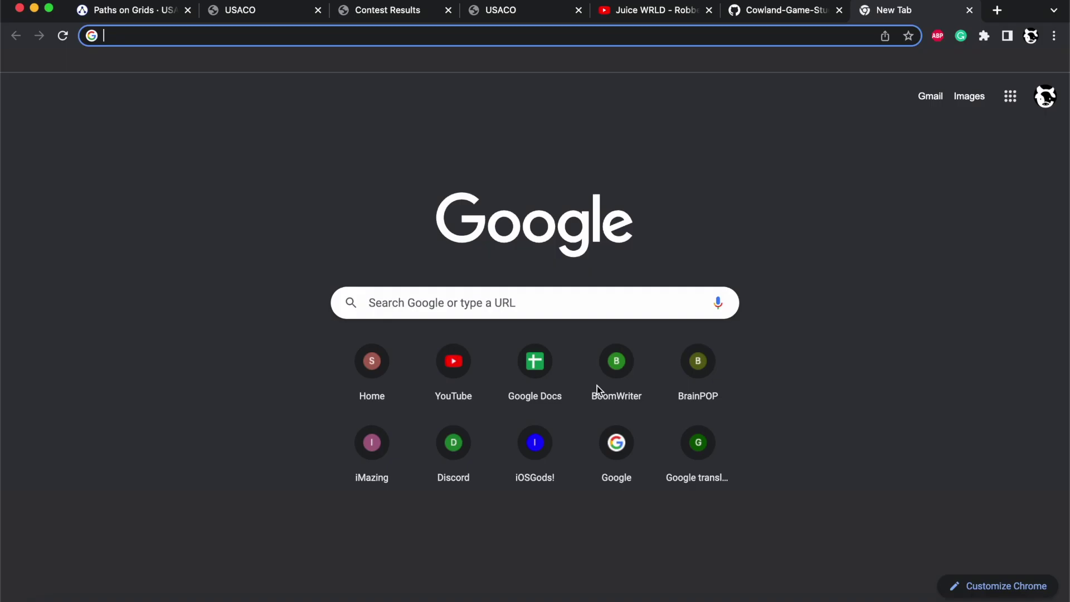
text(football side)
key(Return)
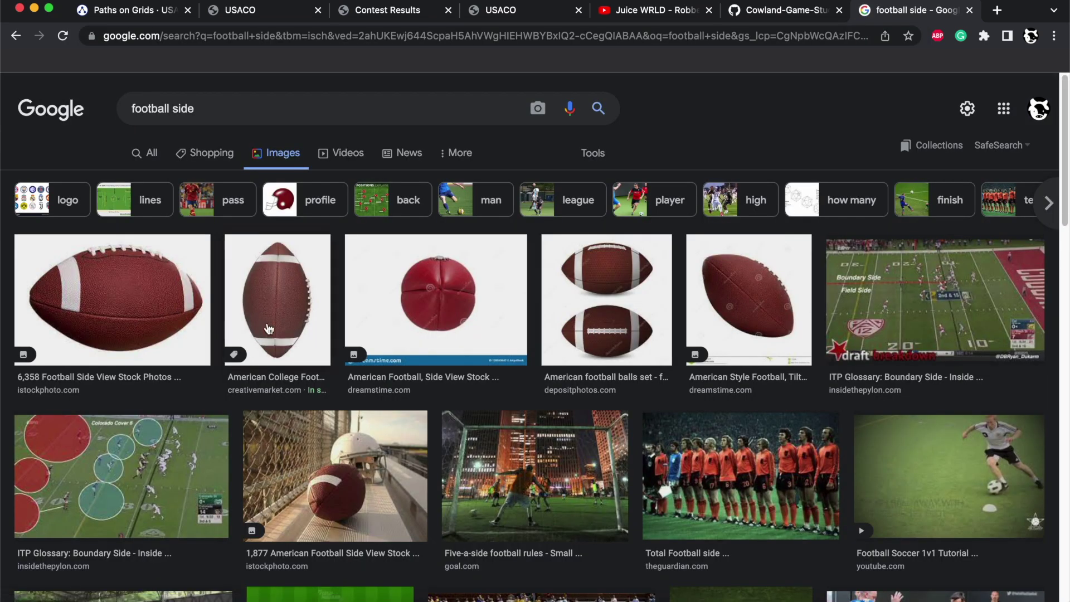
click(317, 311)
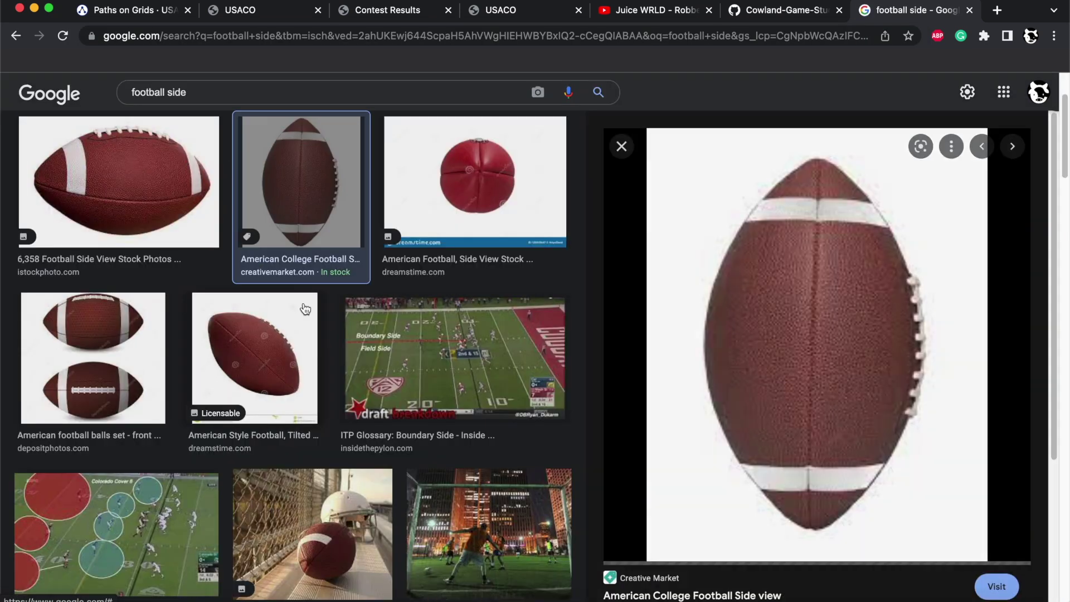
right_click(821, 345)
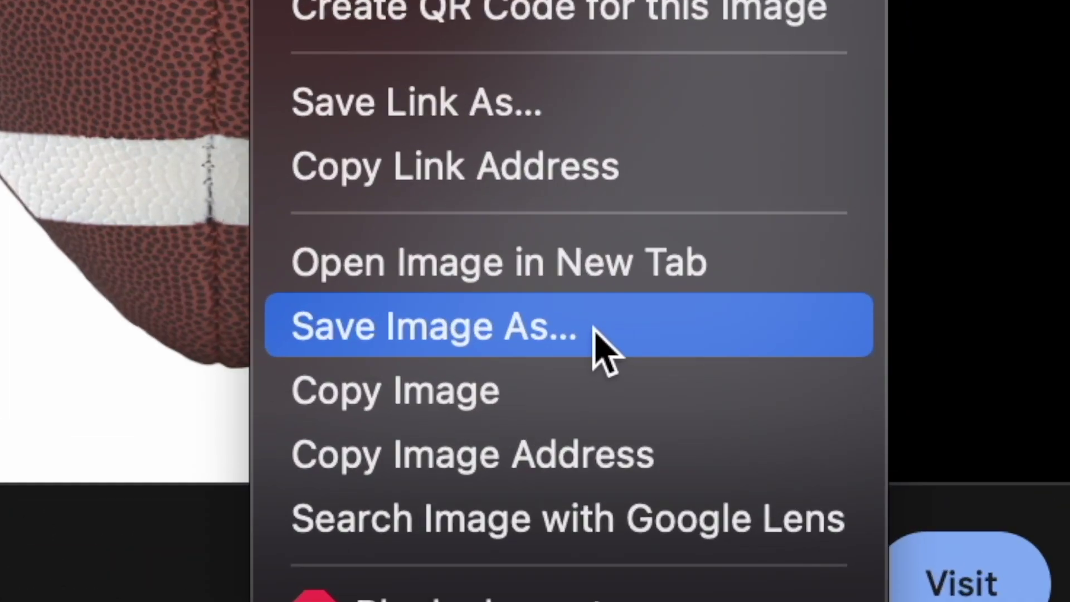
click(898, 486)
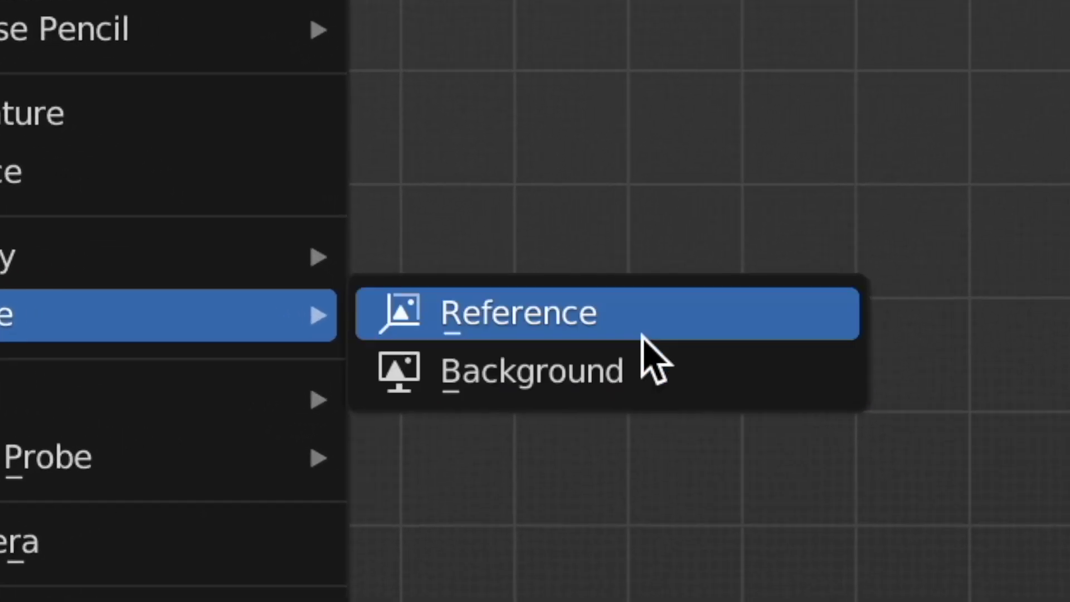
Switch back to Blender, add FootballRef.jpeg as a reference image in the right view, and add a cube mesh
click(642, 333)
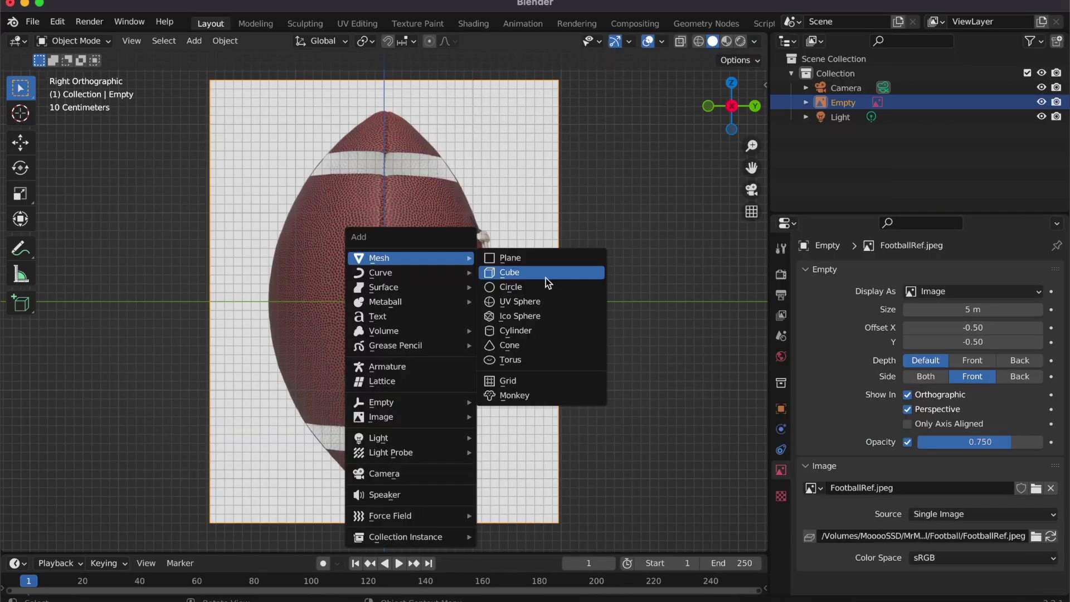
click(545, 274)
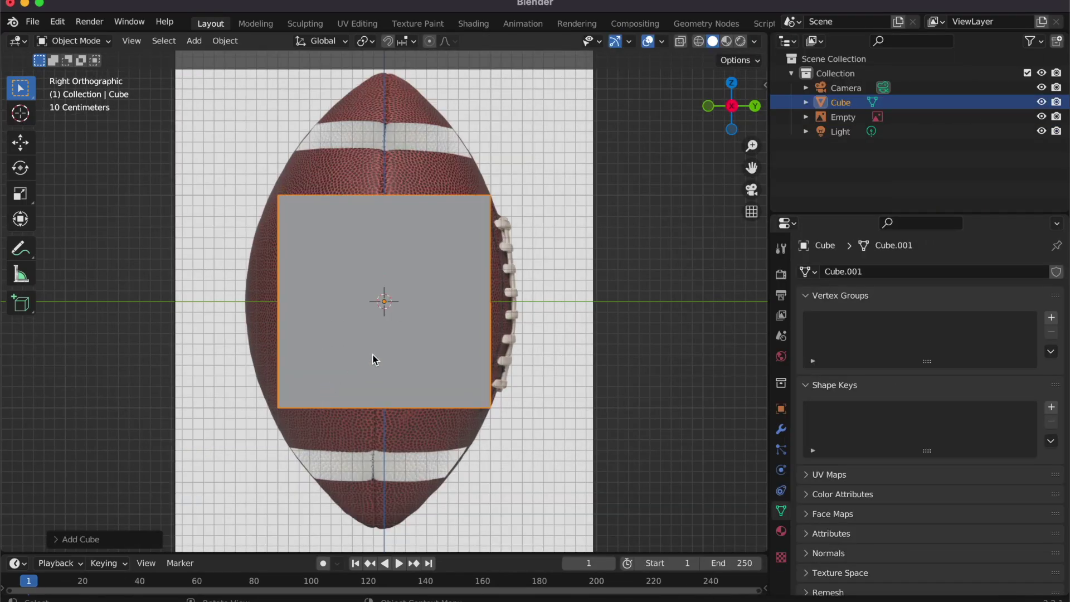
Enter Edit Mode on the cube and delete its faces except one side face
key(Tab)
middle_drag(399, 308, 412, 324)
middle_drag(417, 225, 358, 246)
click(430, 334)
key(x)
click(430, 334)
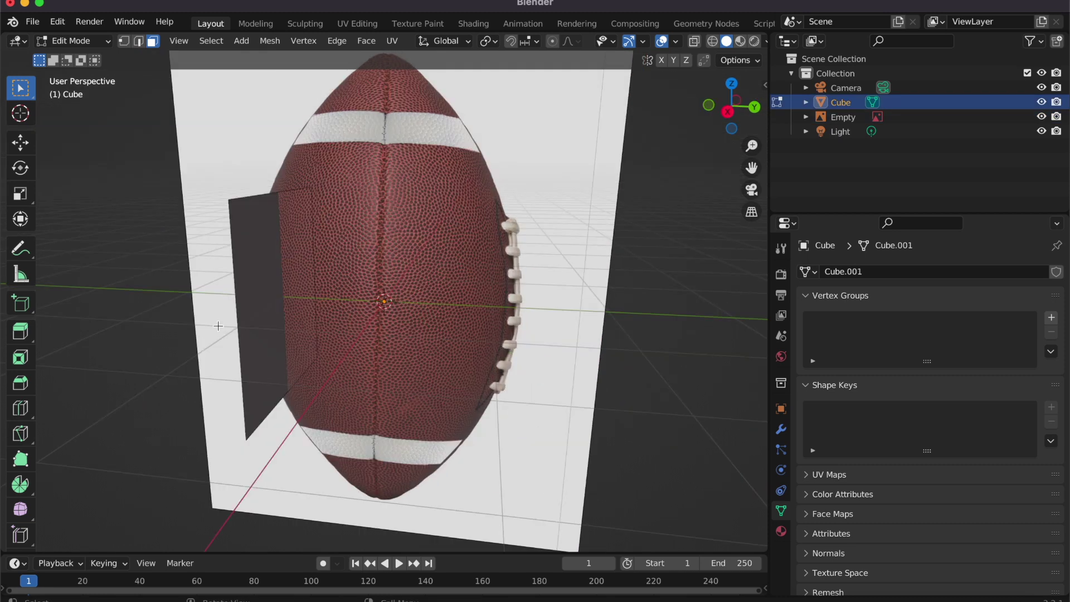
Delete edges of the remaining face to reduce it to a starting point for the football's profile
scroll(218, 326, up, 2)
key(2)
middle_drag(242, 178, 237, 274)
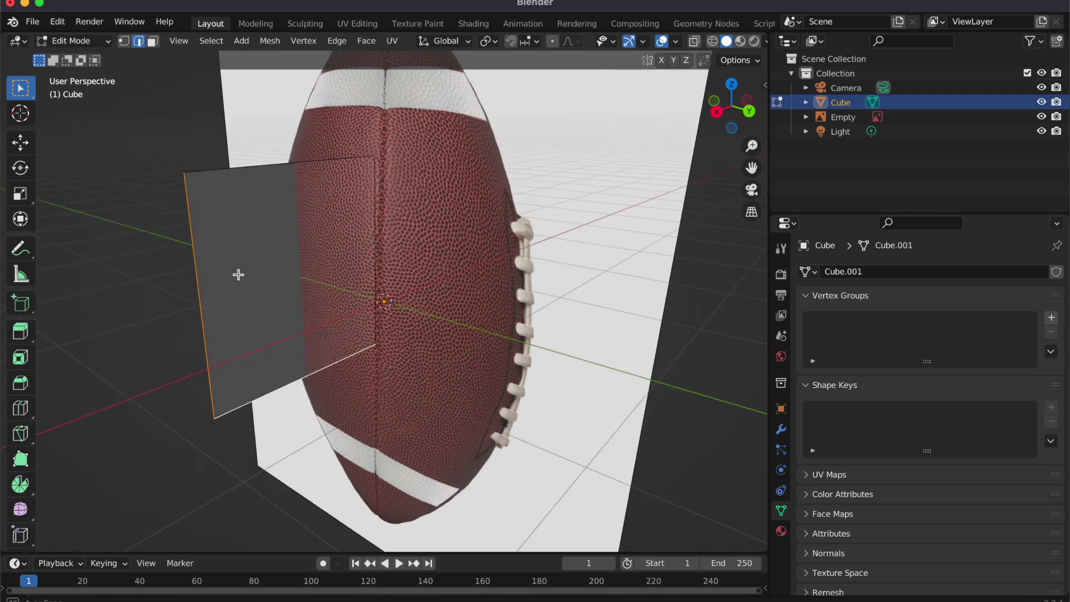
key(g)
key(g)
key(Escape)
key(x)
click(346, 158)
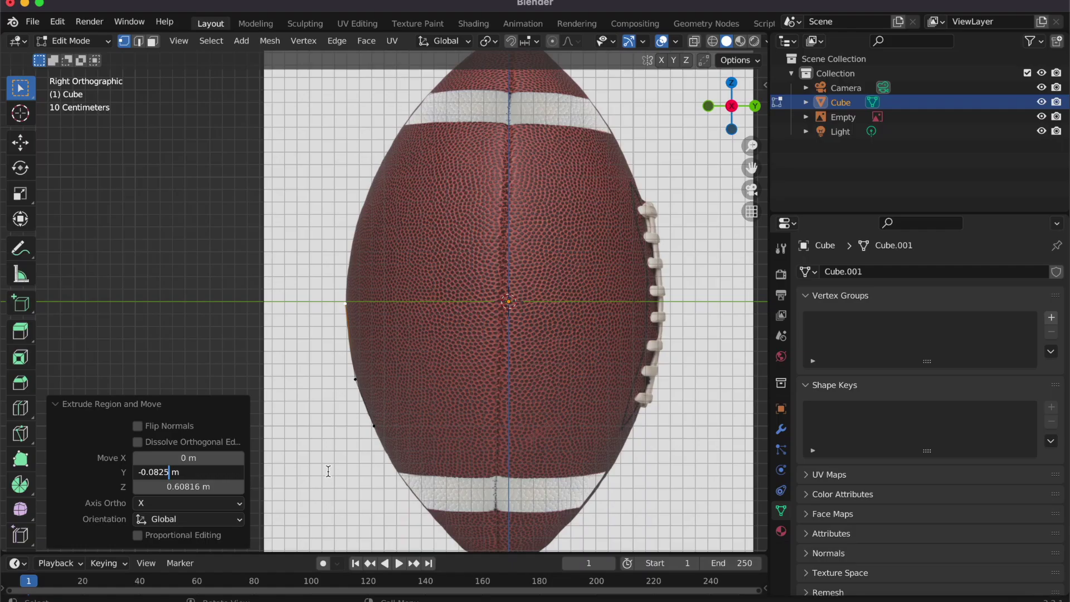
Extrude further vertices along the outline of the football in the reference image
key(Return)
click(179, 40)
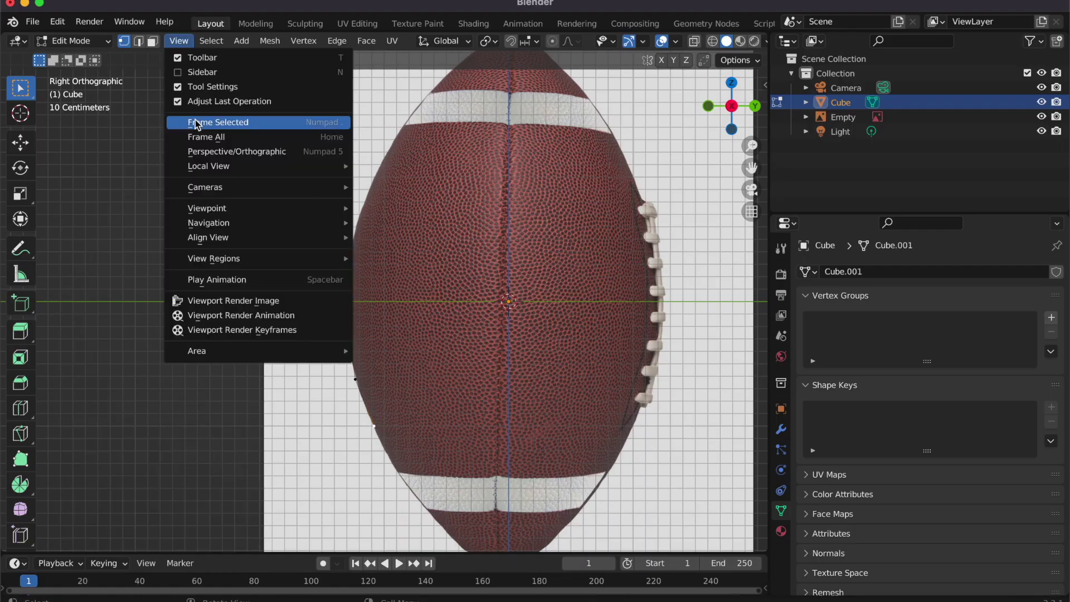
click(217, 119)
key(e)
click(539, 379)
key(e)
click(569, 418)
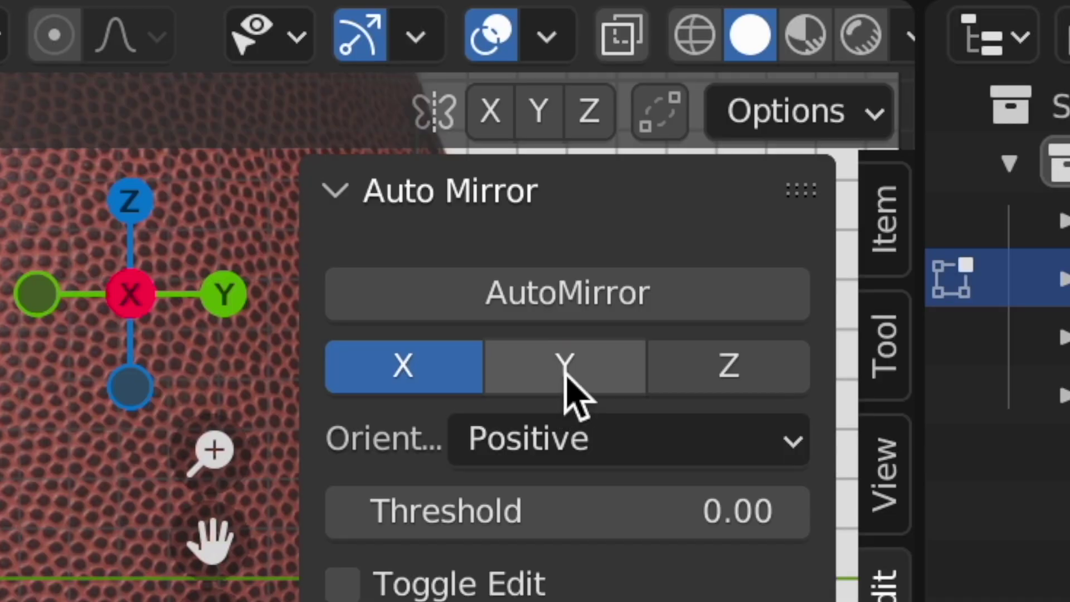
Run AutoMirror with the Y axis on the profile and switch the Mirror modifier's axis to Z
click(565, 373)
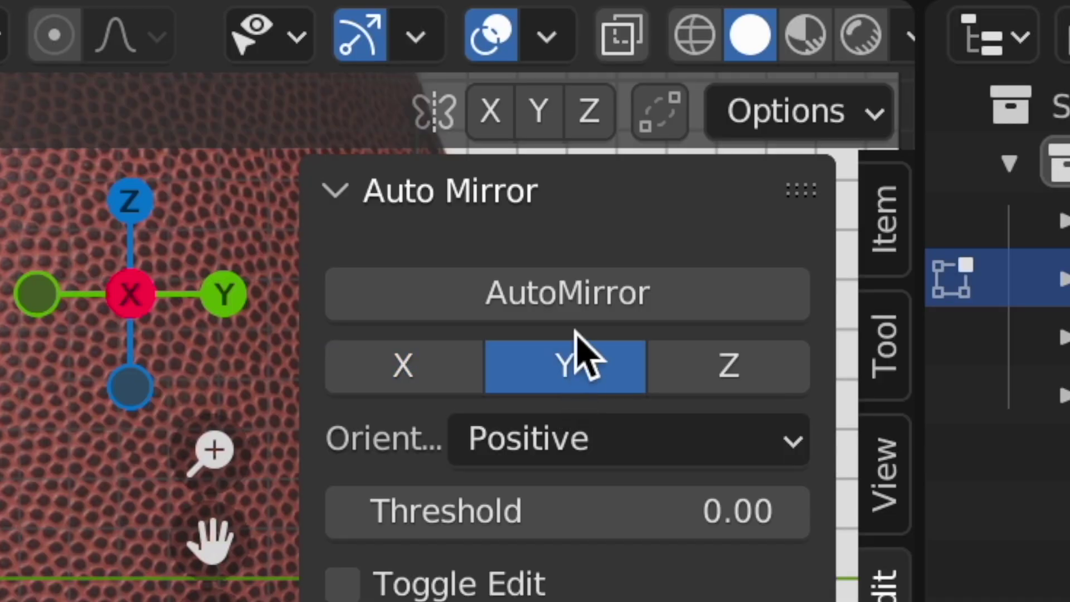
click(596, 300)
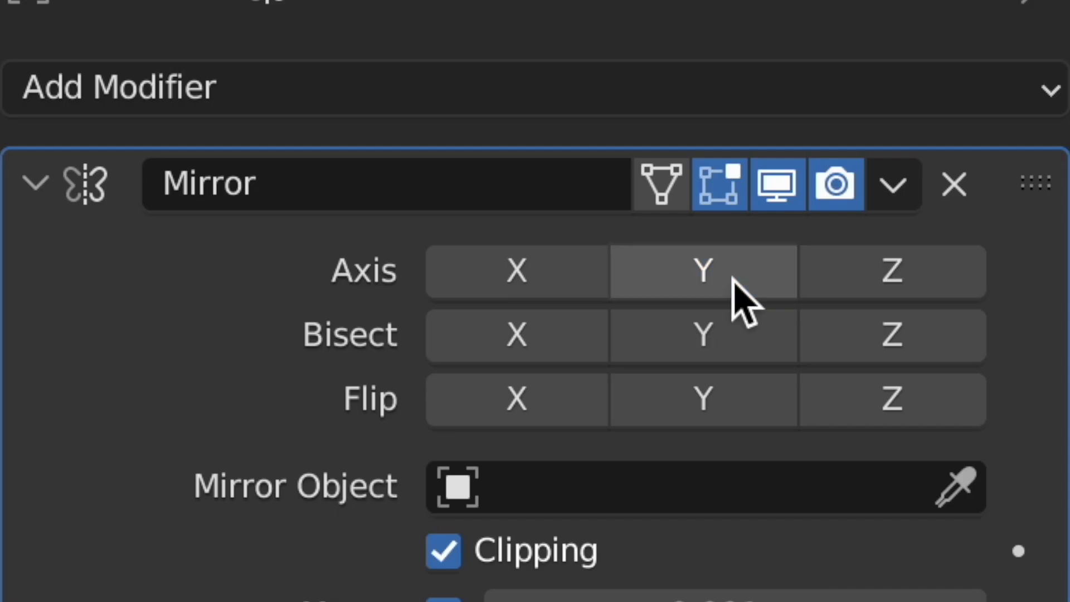
click(729, 297)
click(847, 269)
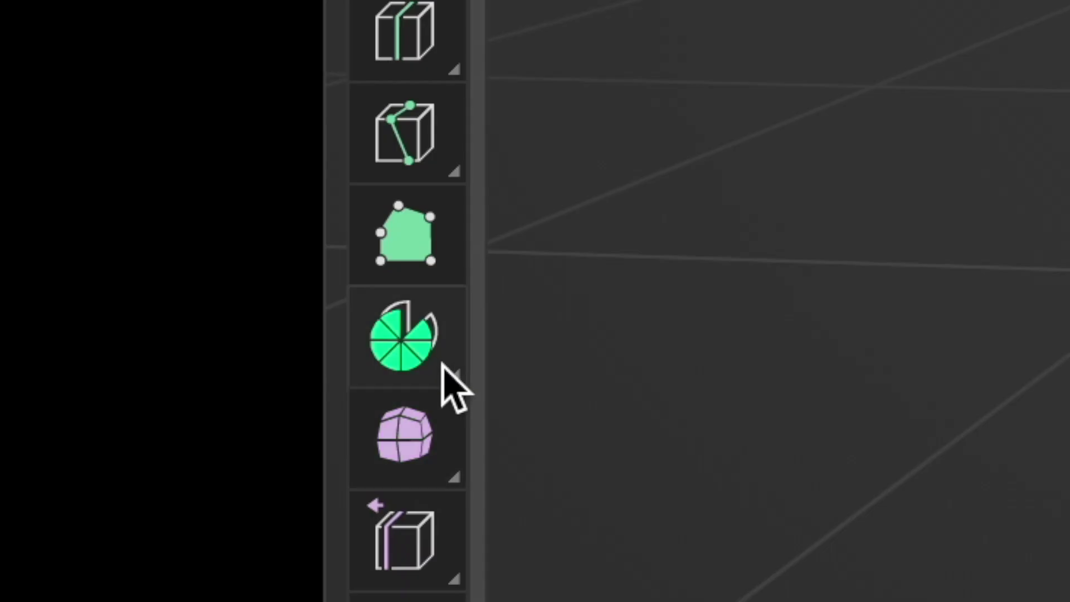
Spin the mirrored profile around the vertical axis to form the full football body
click(440, 364)
drag(529, 301, 652, 220)
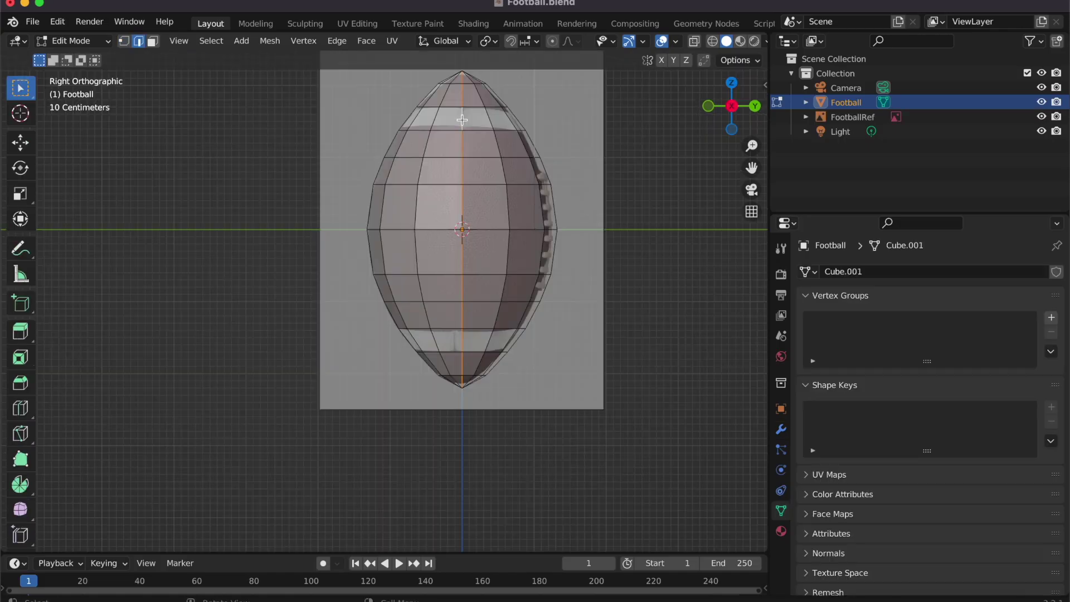
Select the face loops of both football stripes and show the model in Material Preview shading
key(3)
alt+click(462, 120)
alt+shift+click(478, 340)
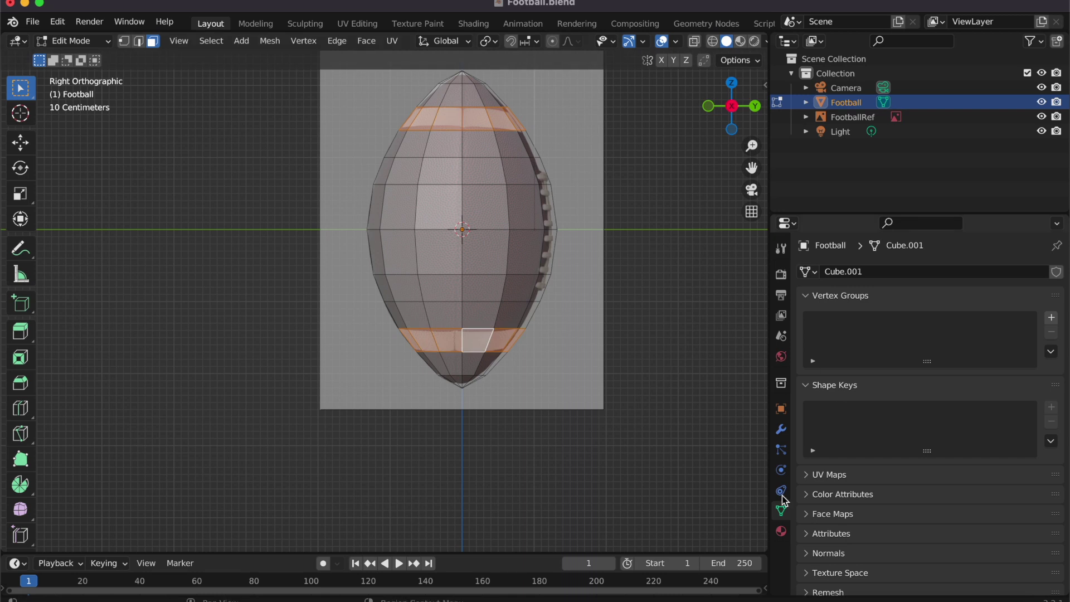
key(z)
key(2)
Create two materials on the football named FootballBrown and FootballWhite
click(781, 531)
click(853, 334)
click(852, 333)
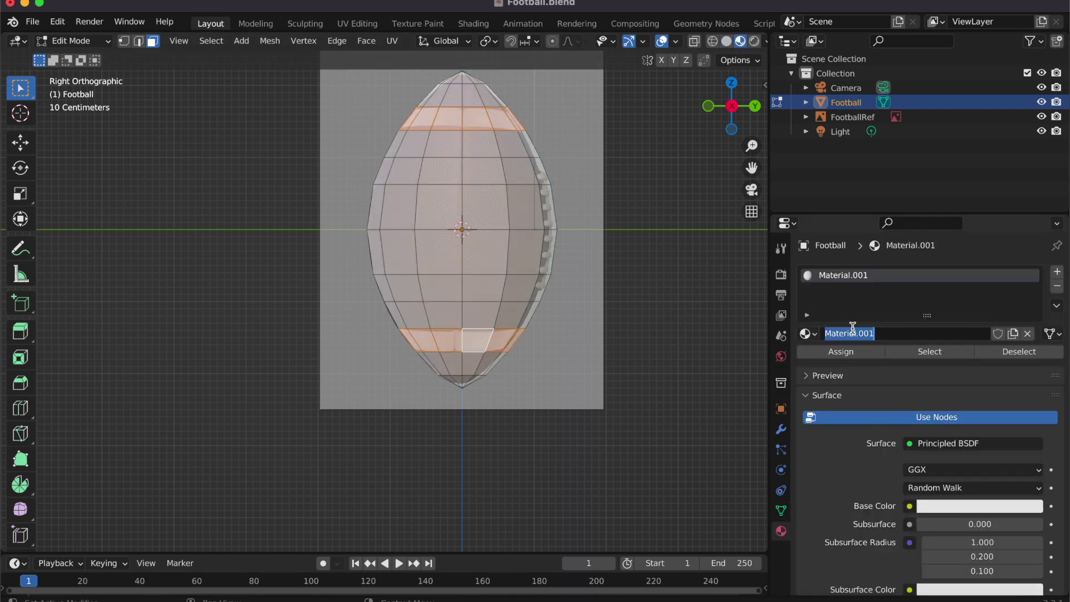
key(BackSpace)
text(wn)
key(Return)
click(1058, 271)
click(931, 362)
click(878, 363)
text(FootballWhite)
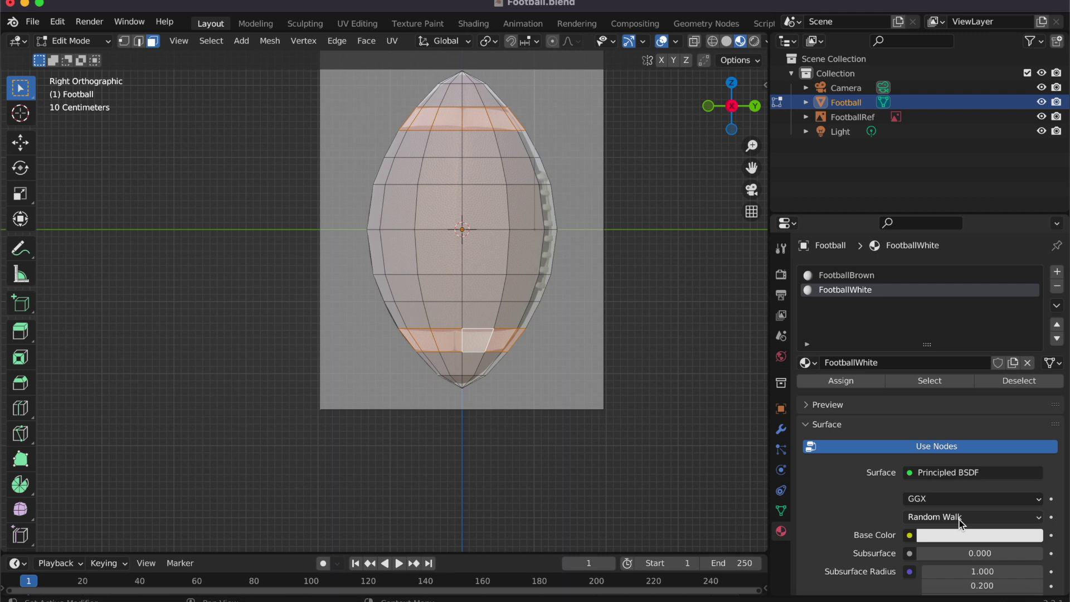
Set the base colour of the FootballBrown material to a dark reddish brown
click(846, 275)
click(979, 535)
click(968, 434)
drag(1031, 329, 1031, 400)
drag(963, 499, 998, 507)
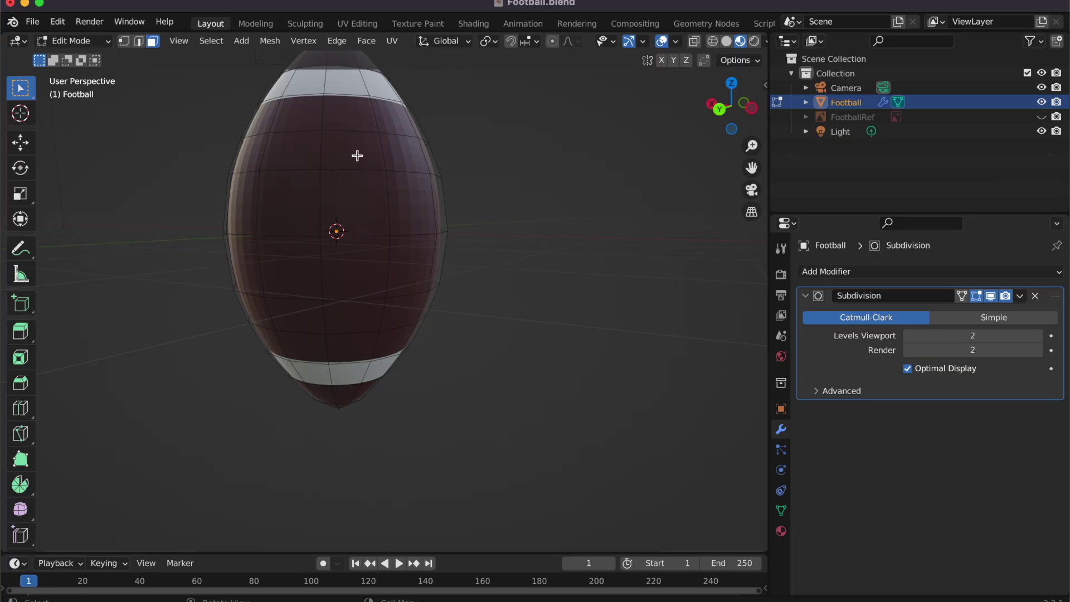
Assign the FootballWhite material to three stacked faces in the football's middle section and return to Object Mode
click(356, 156)
shift+click(365, 192)
shift+click(361, 282)
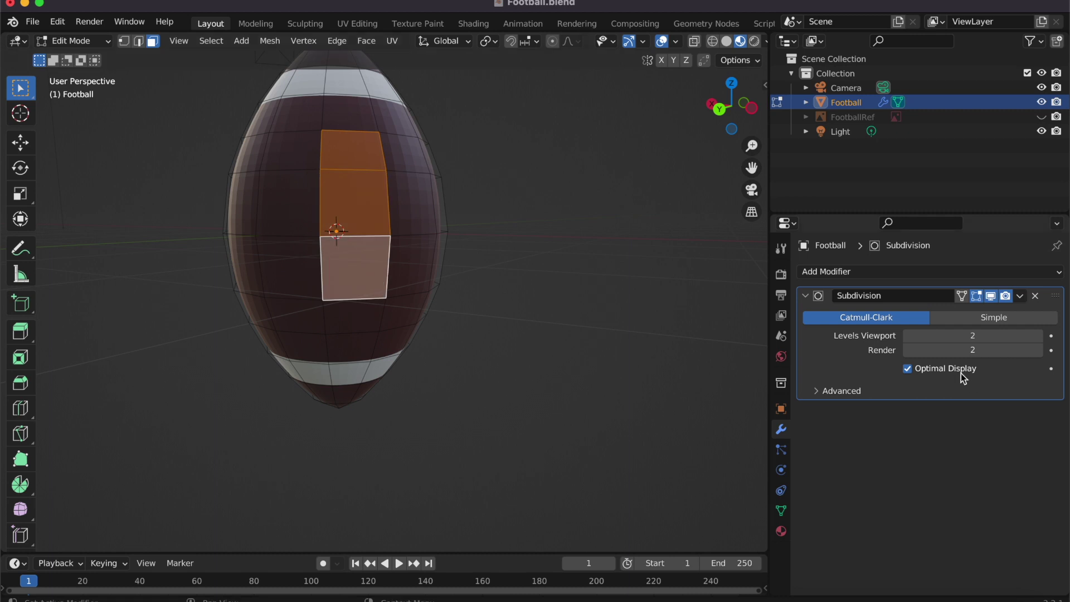
click(781, 531)
click(840, 381)
key(Tab)
middle_drag(568, 294, 619, 257)
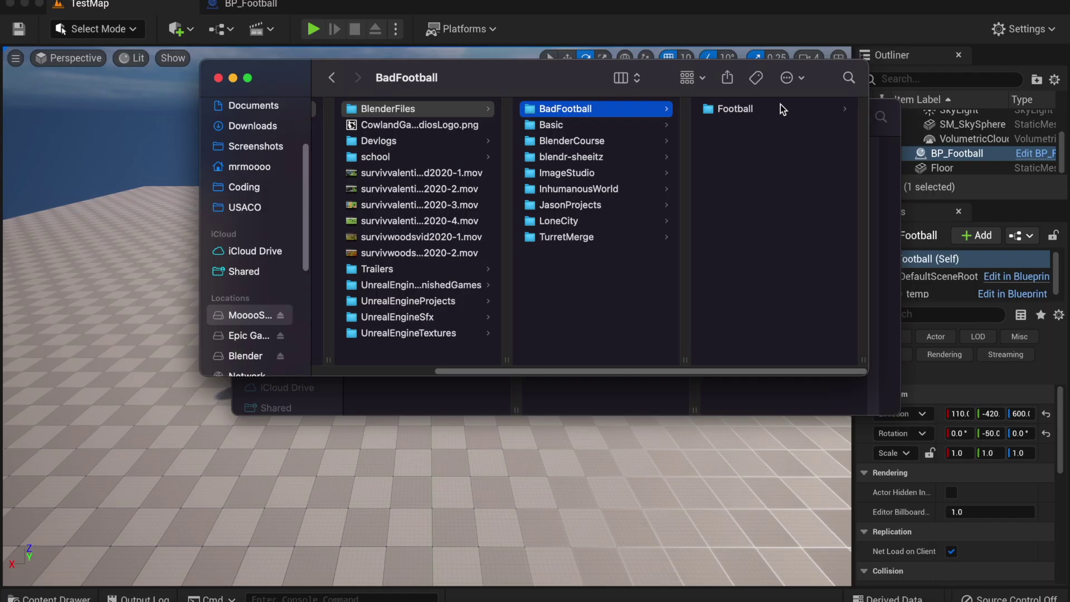
Switch to Unreal Engine and import the Football folder from the BadFootball directory into the project
drag(740, 107, 134, 527)
key(Return)
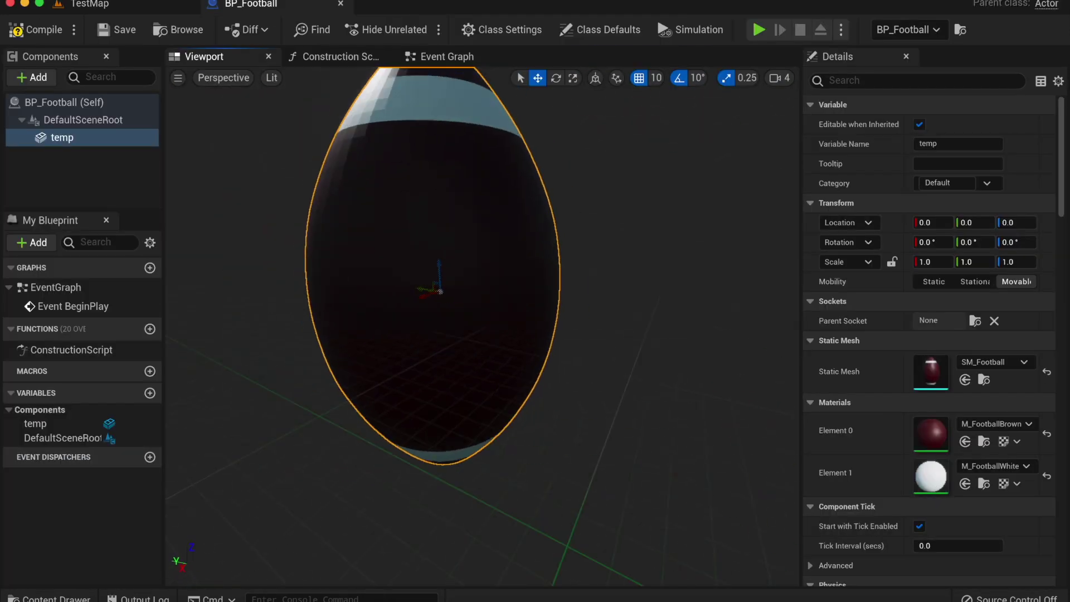
Inspect the SM_Football mesh in the BP_Football blueprint and play-test the football in TestMap
mouse_move(482, 329)
mouse_down()
mouse_move(390, 334)
mouse_move(491, 329)
mouse_up()
scroll(482, 329, down, 3)
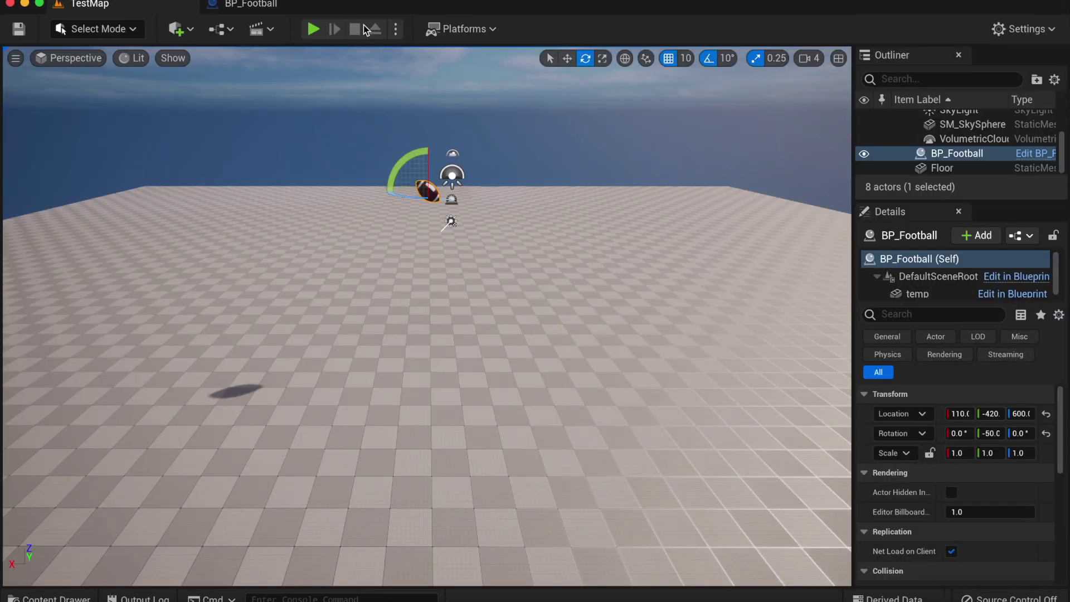
click(314, 29)
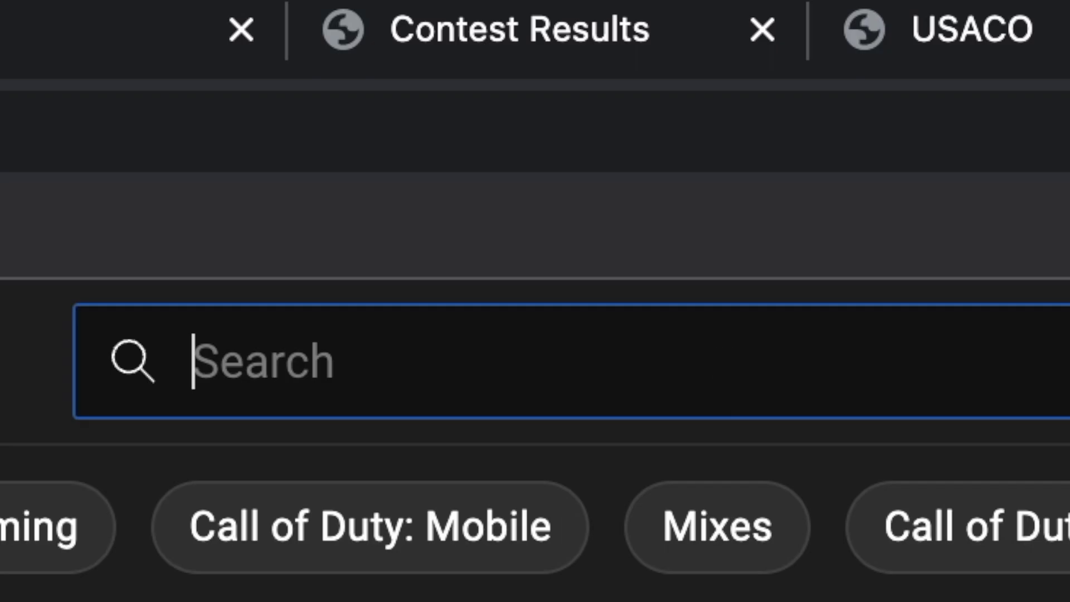
Search YouTube for "how to do retro bowl football drag unreal"
text(how to do retro bowl football draw)
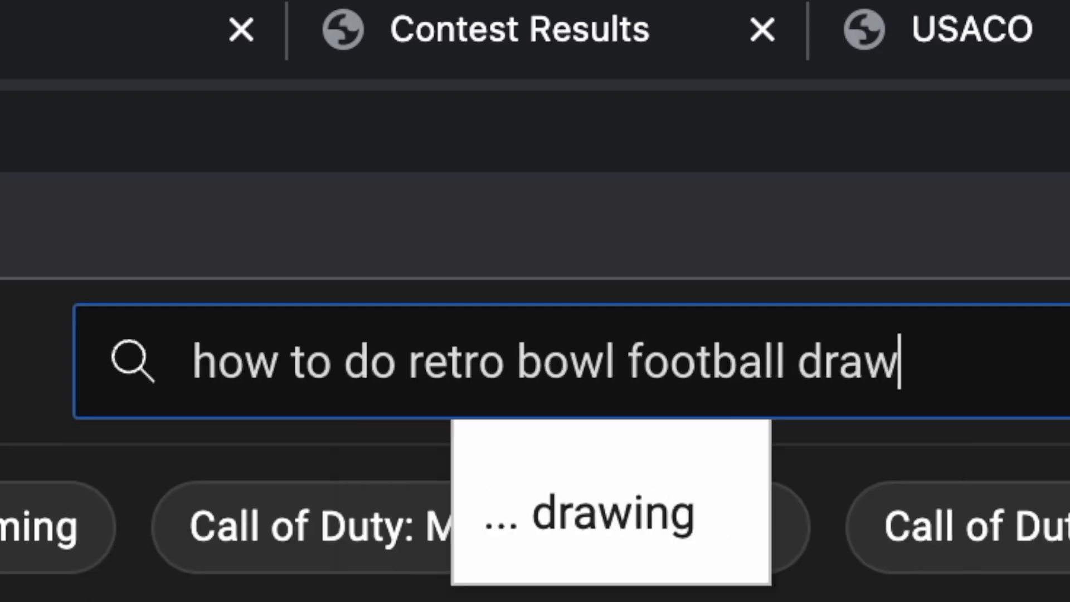
key(BackSpace)
text(g)
key(Return)
text(unreal)
key(Return)
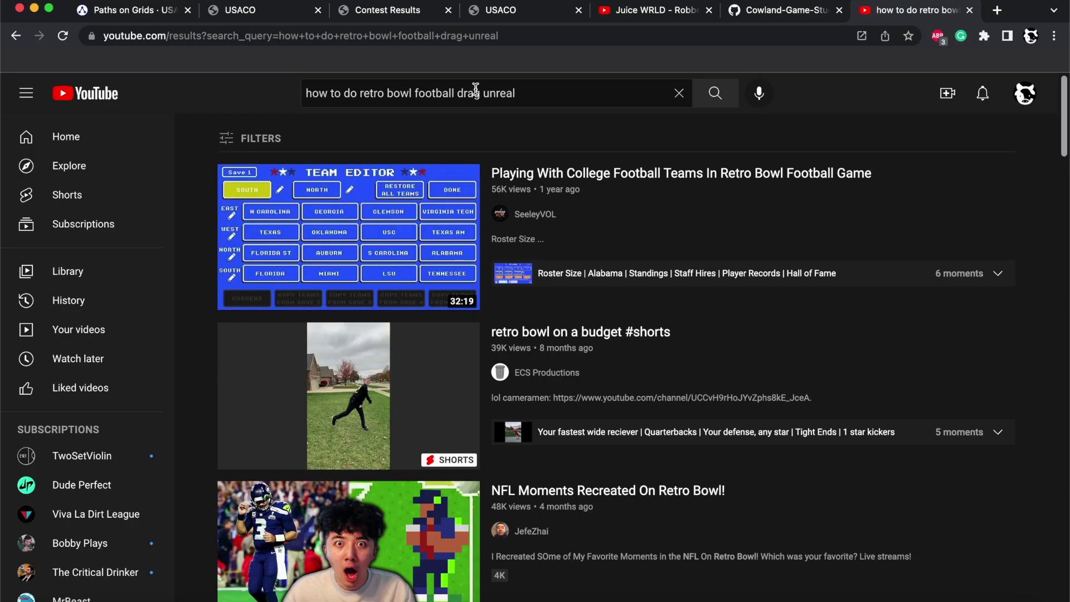
Change the YouTube search to "how to do angry birds drag unreal"
double_click(472, 93)
drag(472, 92, 371, 93)
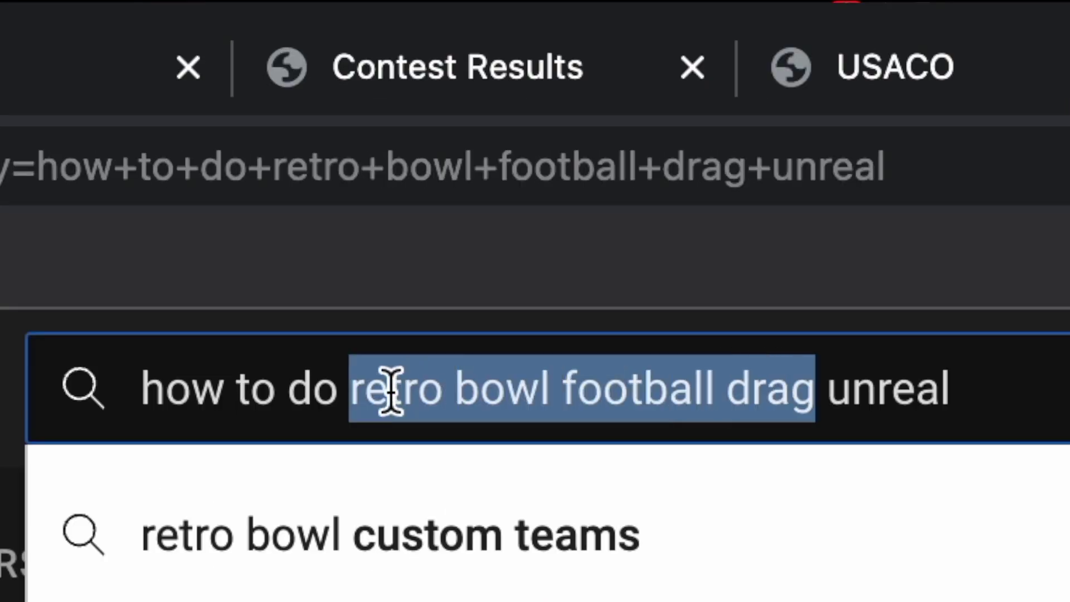
text(angry birds d)
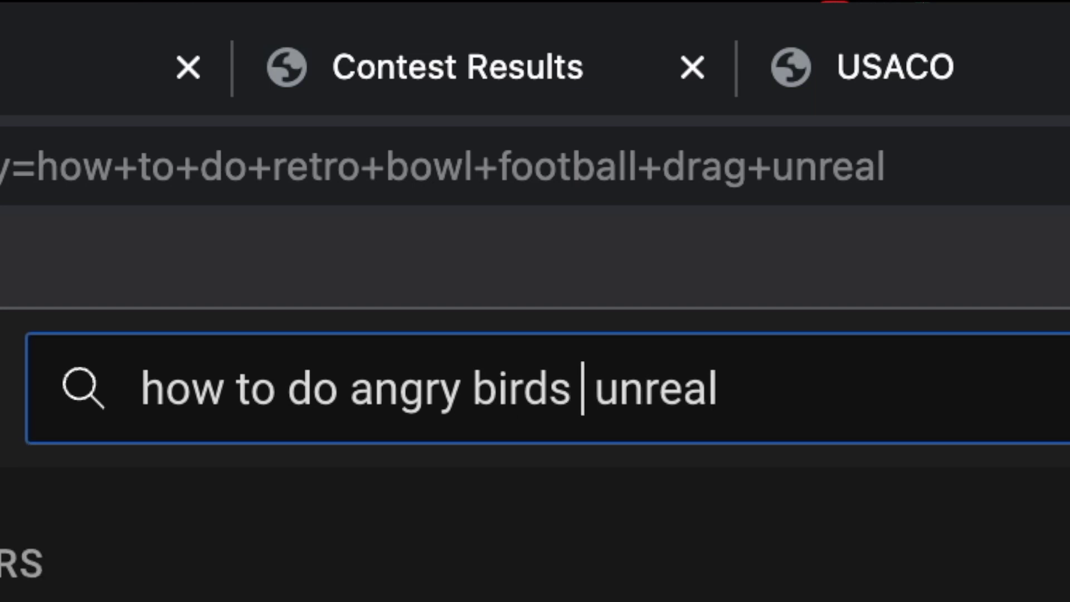
text(rag)
key(Return)
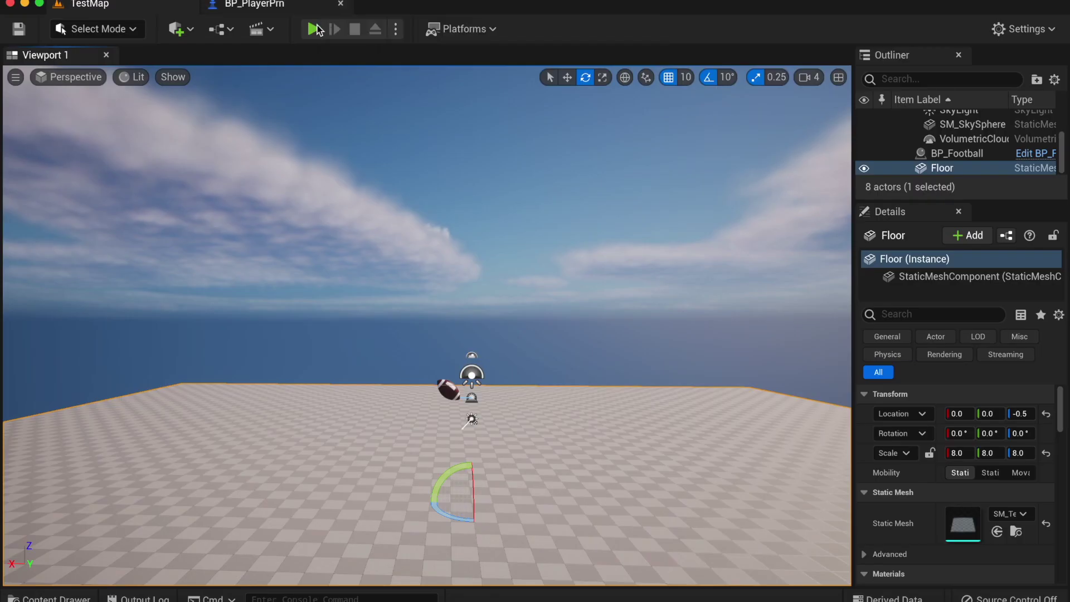
Play-test TestMap in Unreal Engine and review the Football component's collision settings in BP_Football
click(316, 29)
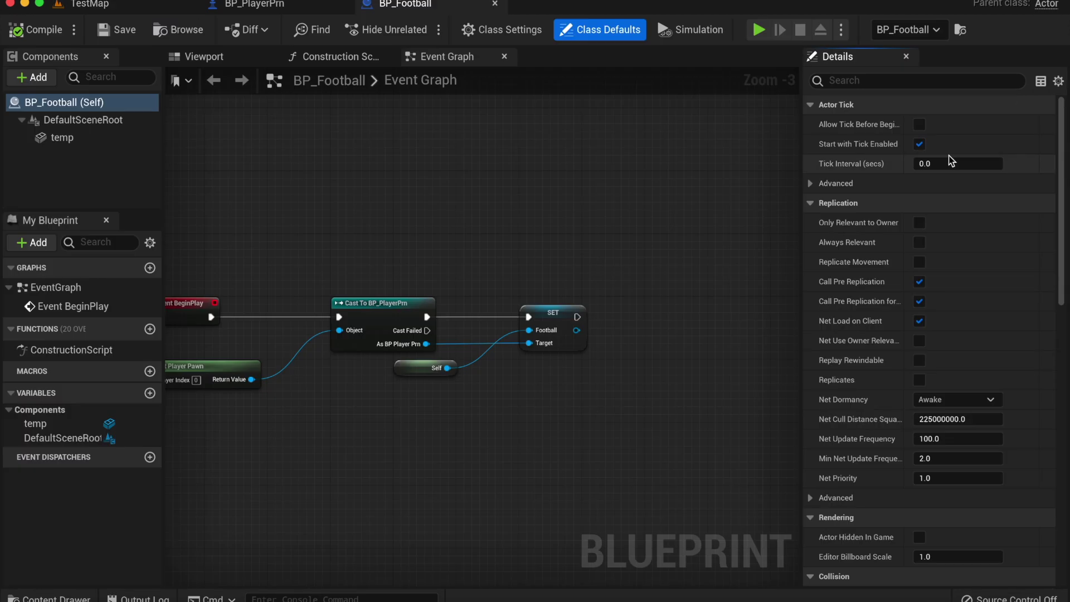
click(144, 7)
click(310, 29)
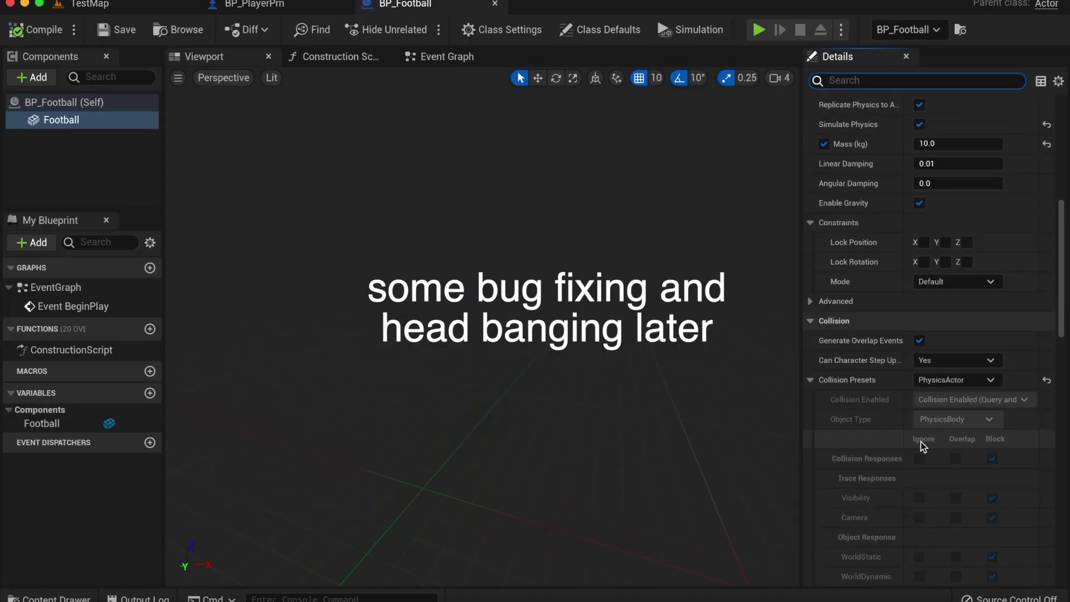
scroll(923, 446, down, 3)
click(956, 450)
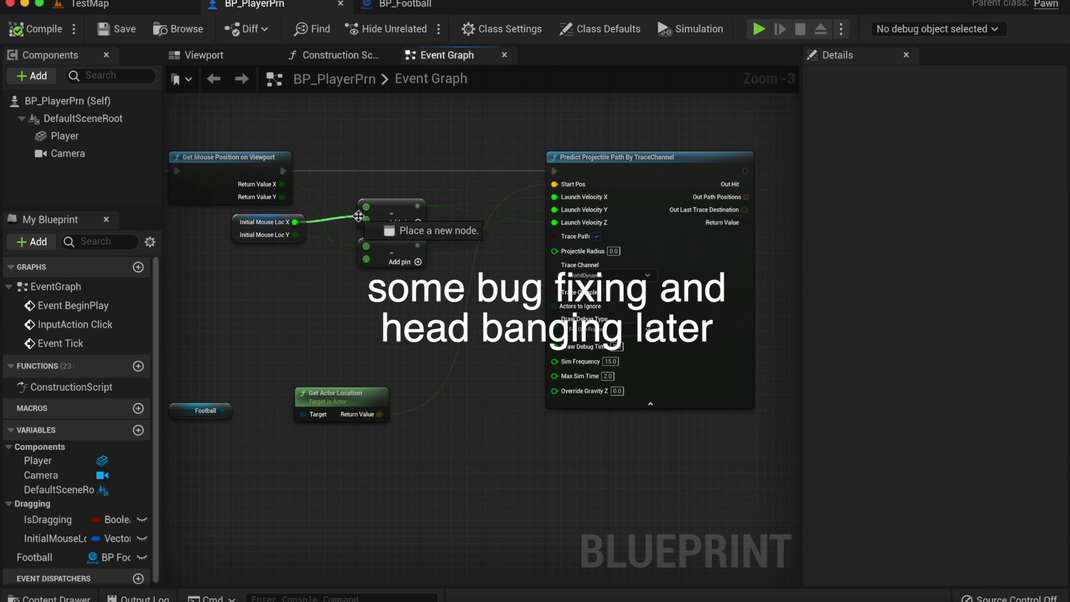
Undo the last edit in the BP_PlayerPrn graph, test the football throw, and enable Vel Change on the Add Impulse node
key(super+z)
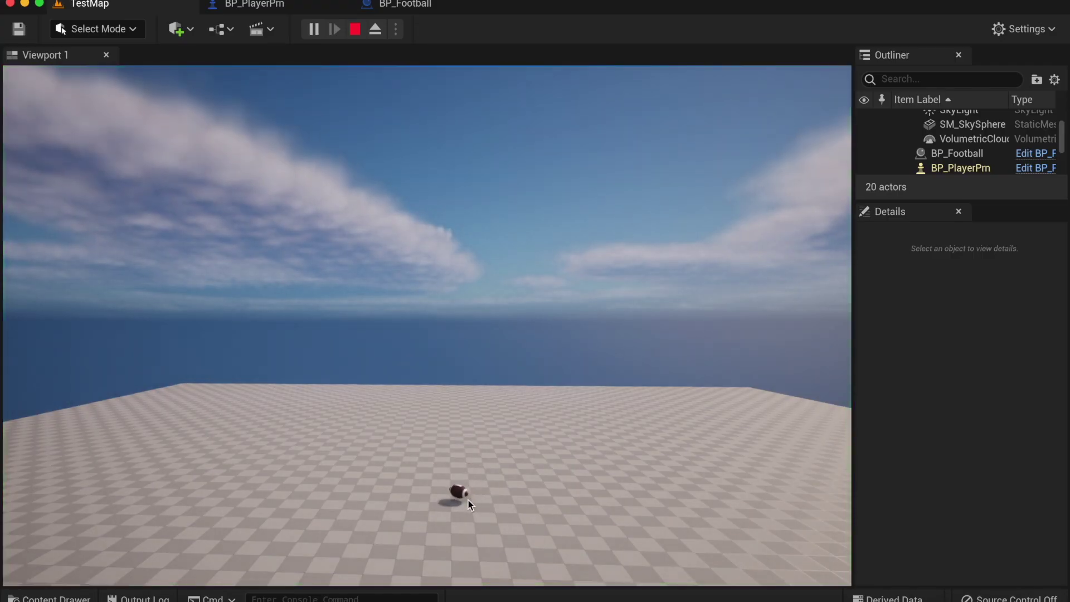
click(554, 565)
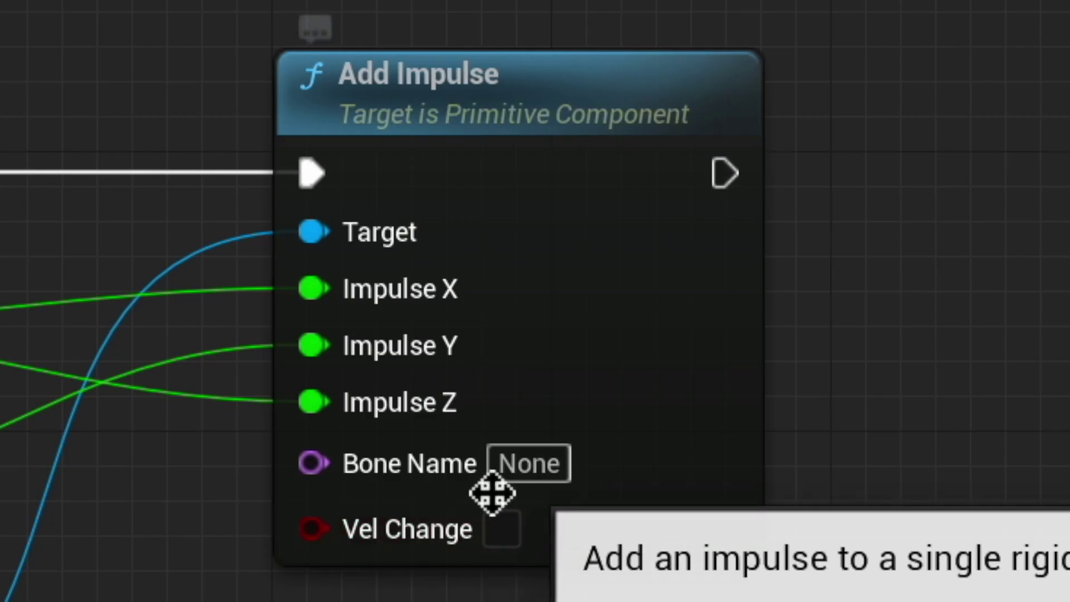
click(502, 528)
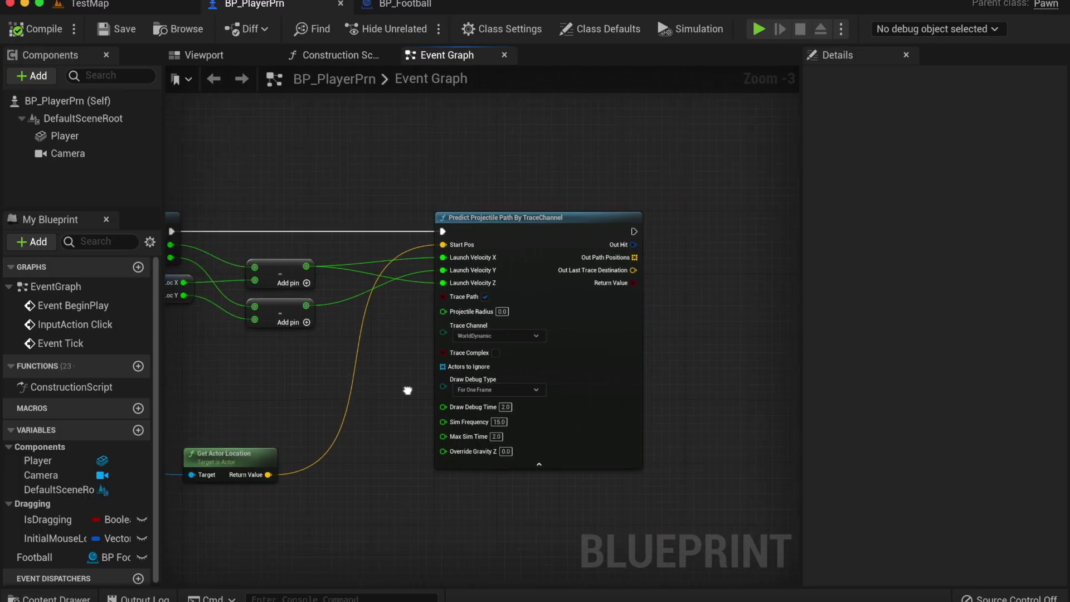
Examine the Predict Projectile Path By TraceChannel node and the football launch nodes in the player blueprint's event graph
right_drag(411, 387, 329, 395)
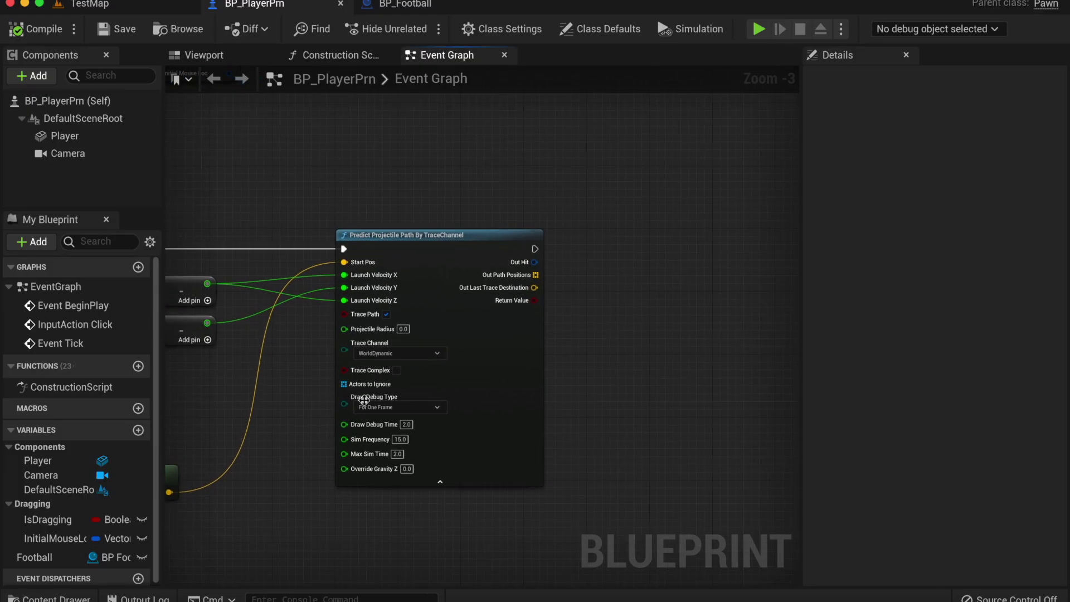
right_drag(654, 318, 506, 386)
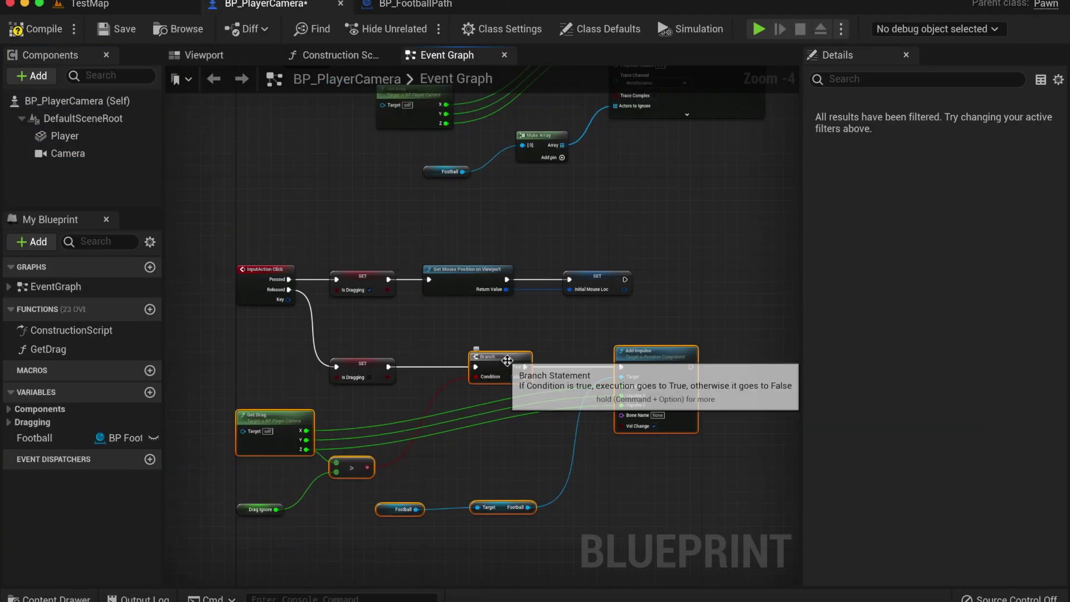
scroll(502, 362, up, 4)
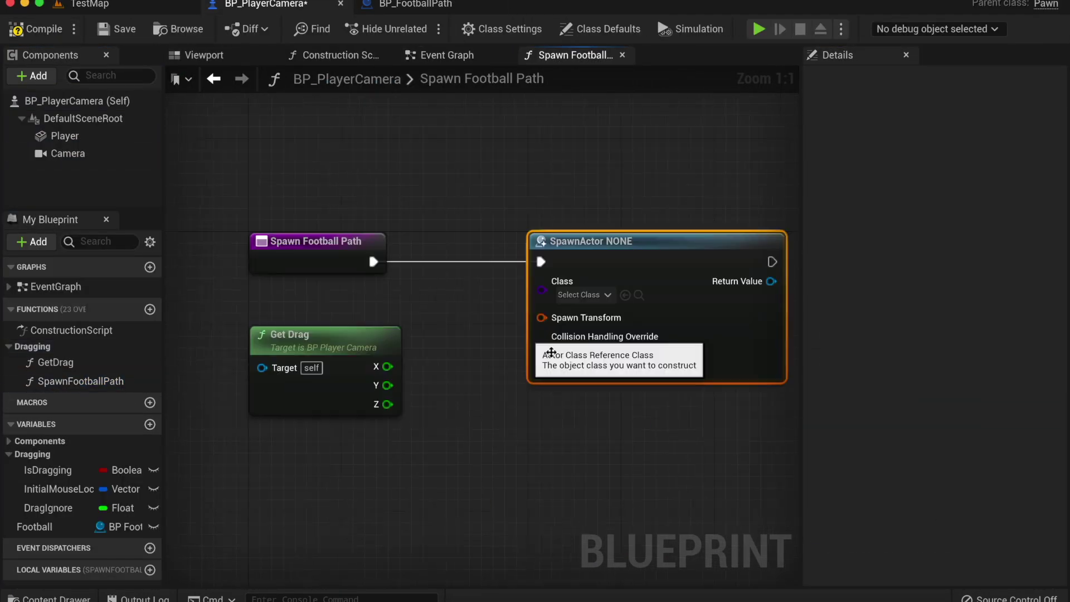
Play-test TestMap by pulling back from the football to preview its predicted path at different aims
drag(436, 349, 558, 432)
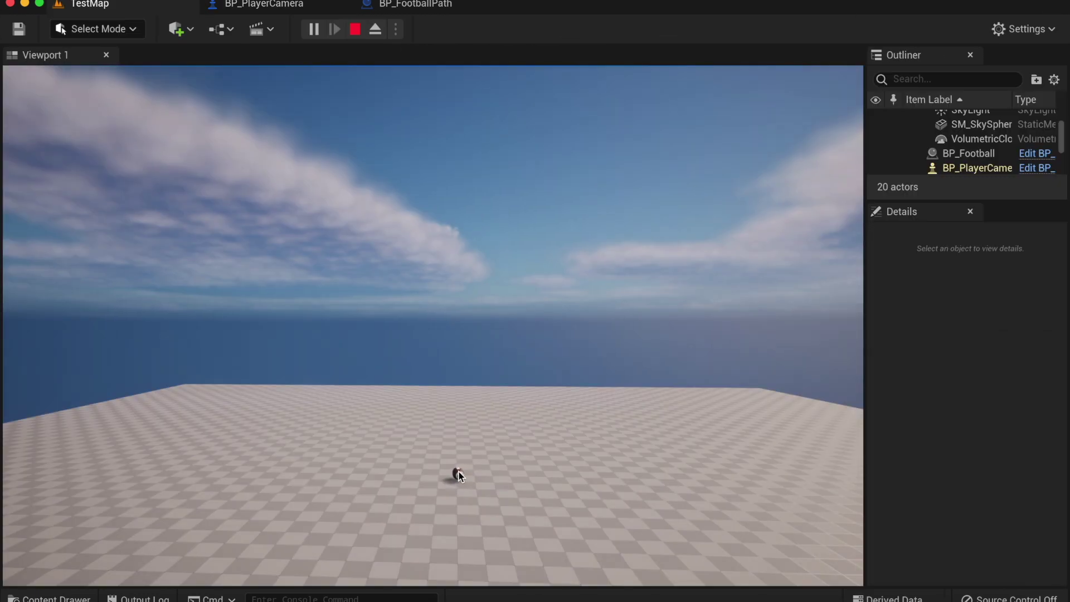
drag(454, 473, 647, 530)
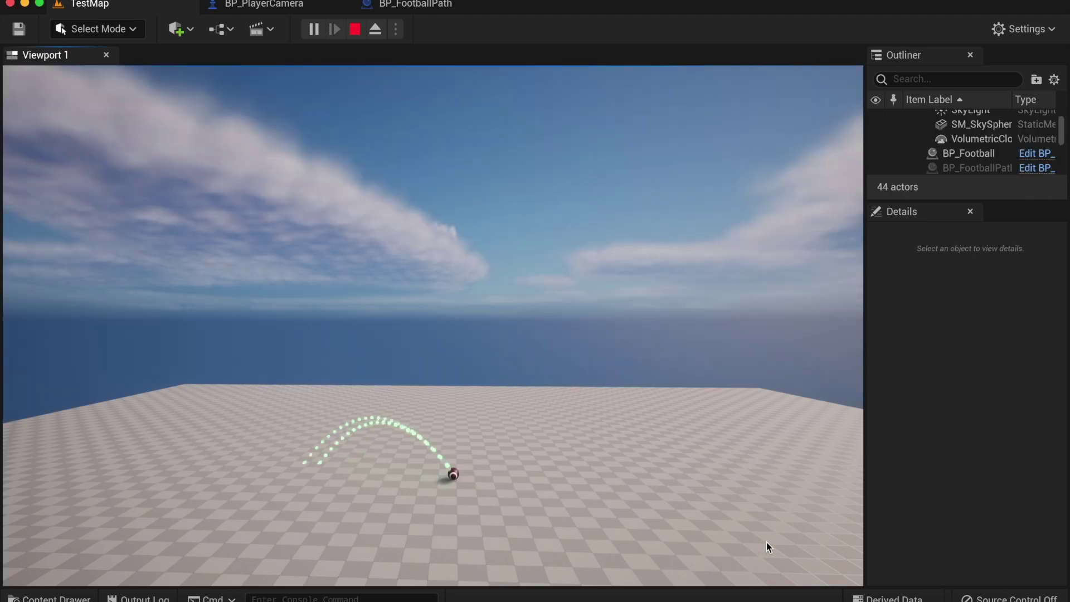
drag(767, 544, 827, 561)
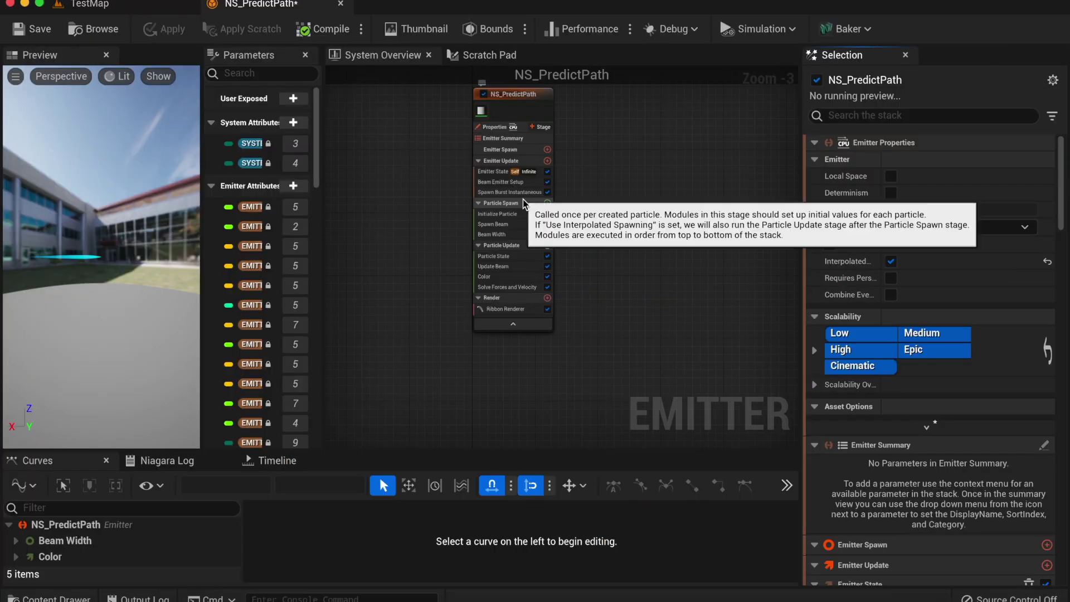
Delete the Update Beam and Emitter State modules from the NS_PredictPath emitter and select Spawn Burst Instantaneous
mouse_move(519, 127)
click(557, 341)
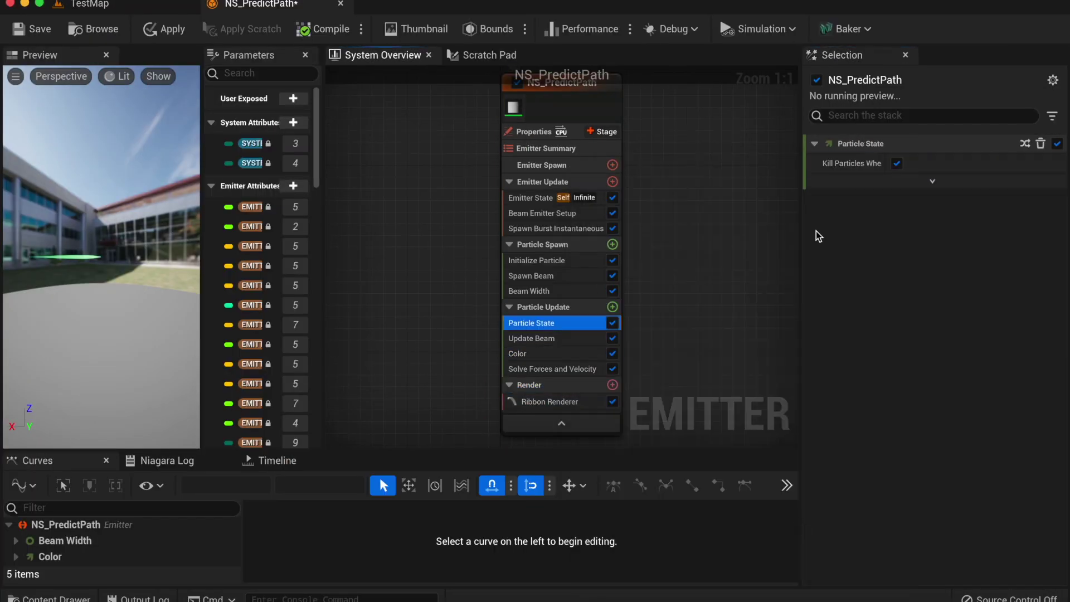
click(563, 337)
key(Delete)
click(518, 198)
click(543, 229)
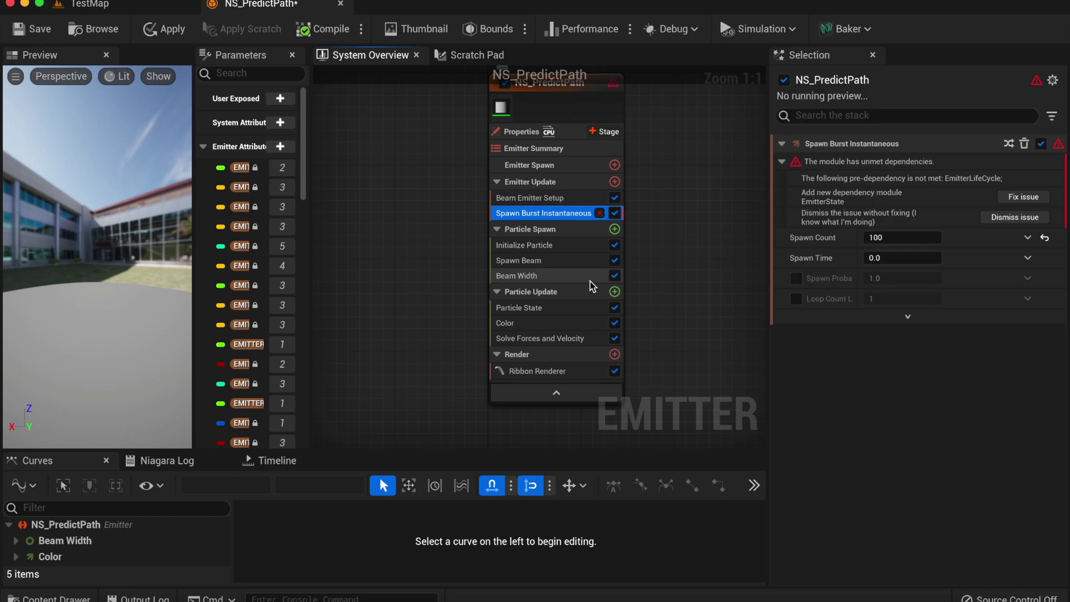
Review the Beam Emitter Setup and Spawn Burst Instantaneous modules of NS_PredictPath and search the available options for "vector"
click(519, 198)
click(530, 213)
click(1042, 163)
text(vector)
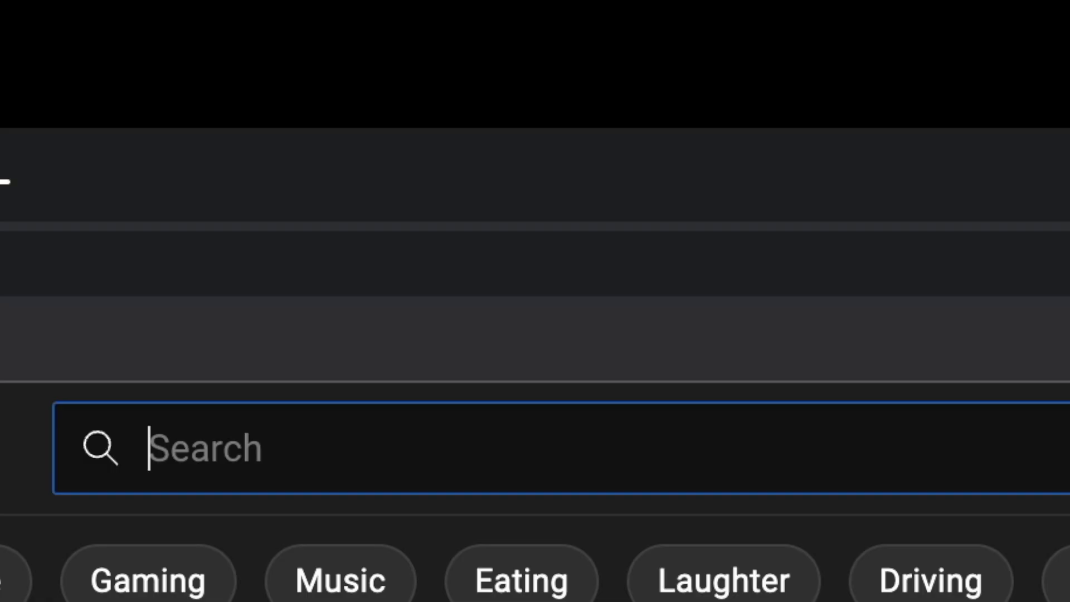
Search YouTube for "how to projectile preditction path unrealn ahdgioahdilgjaDGF" and browse the results
text(how to )
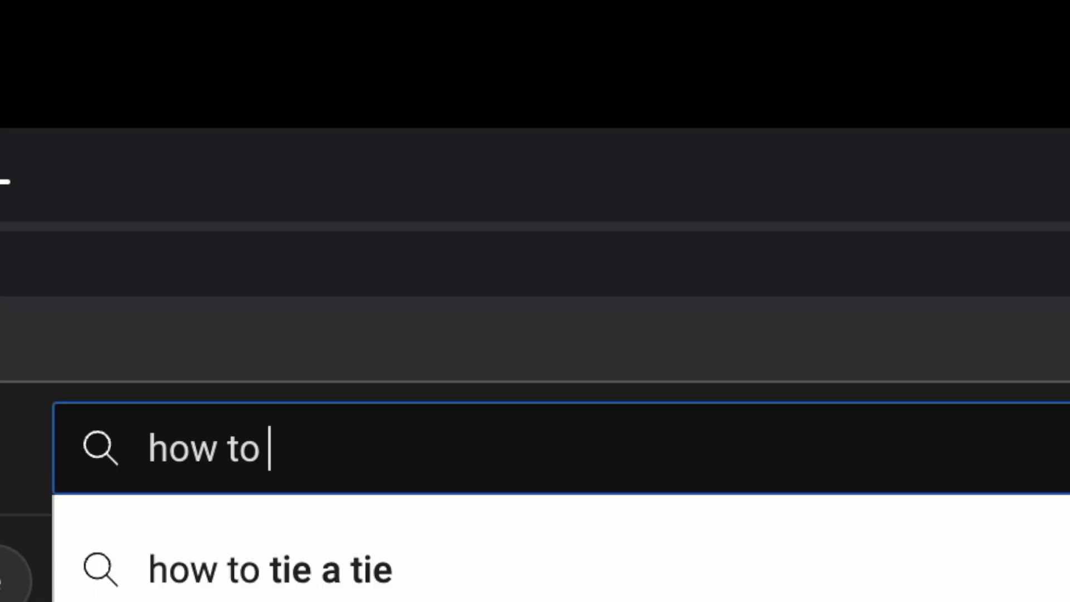
text(projectile preditiction path unrealn ahdgioahdilgjaDGF)
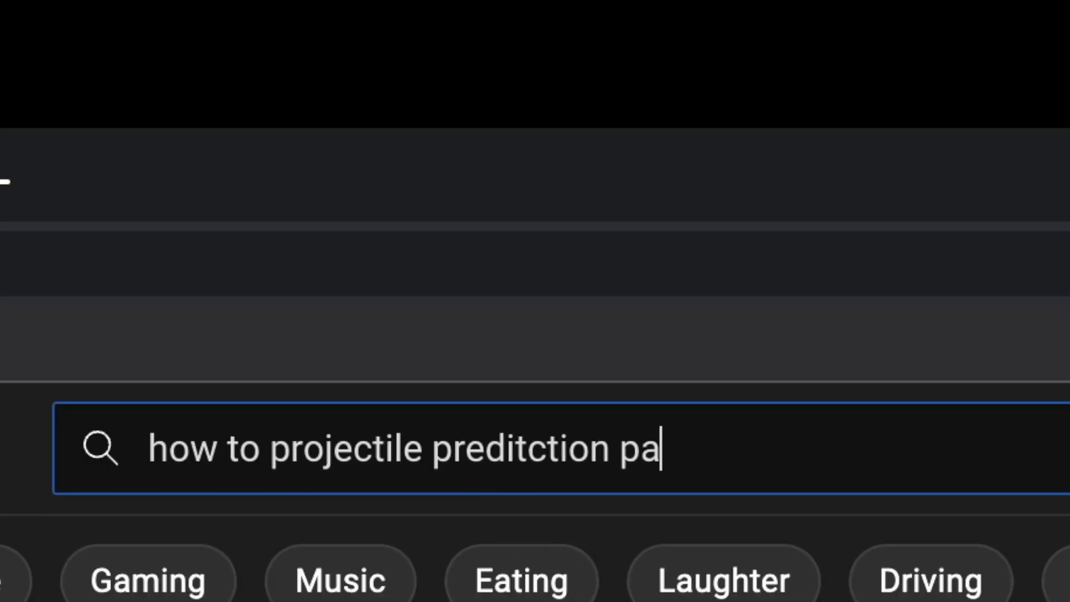
key(Return)
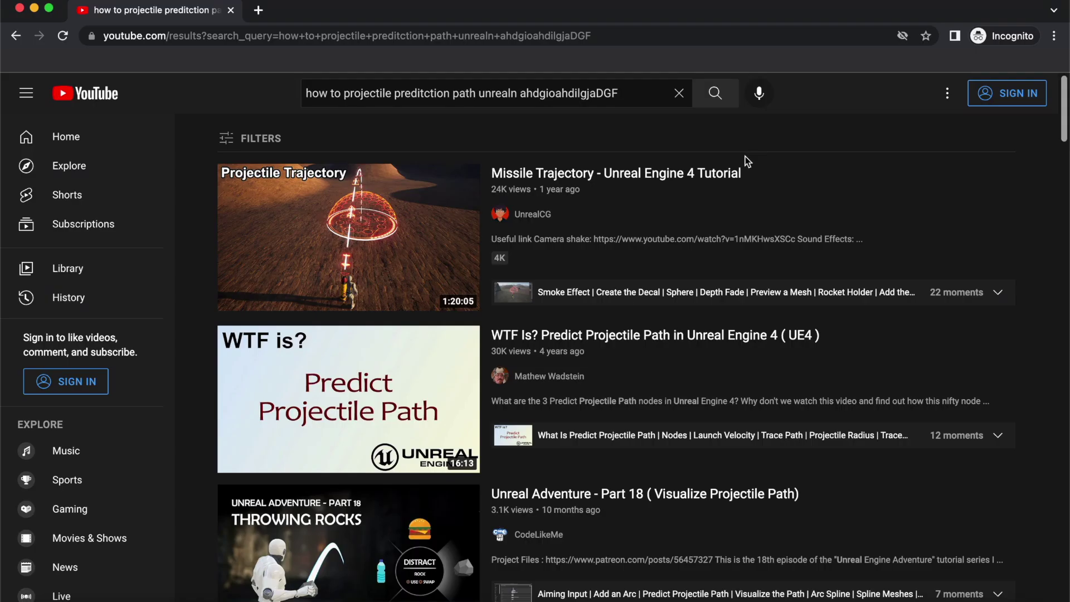
scroll(416, 411, down, 10)
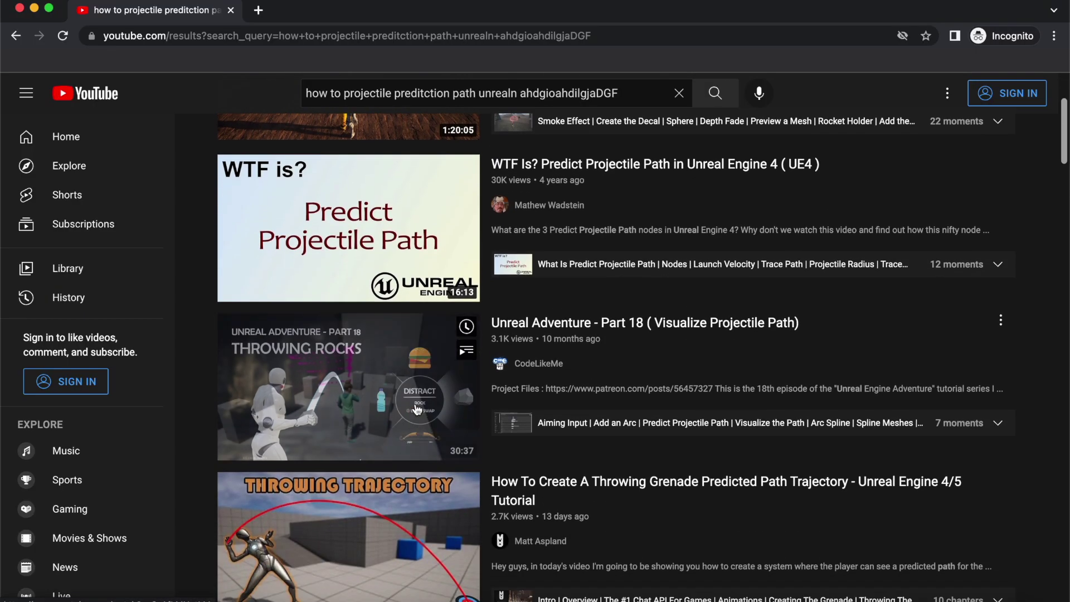
scroll(418, 449, down, 12)
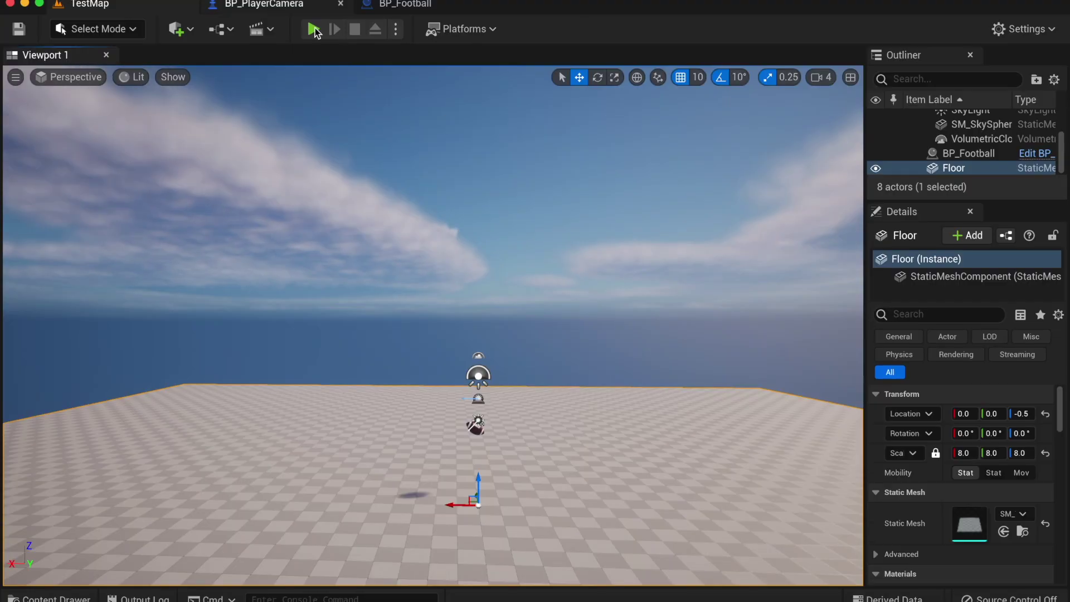
Play-test the football in TestMap and read the Unreal Engine forum thread about spline mesh components without a material
click(314, 29)
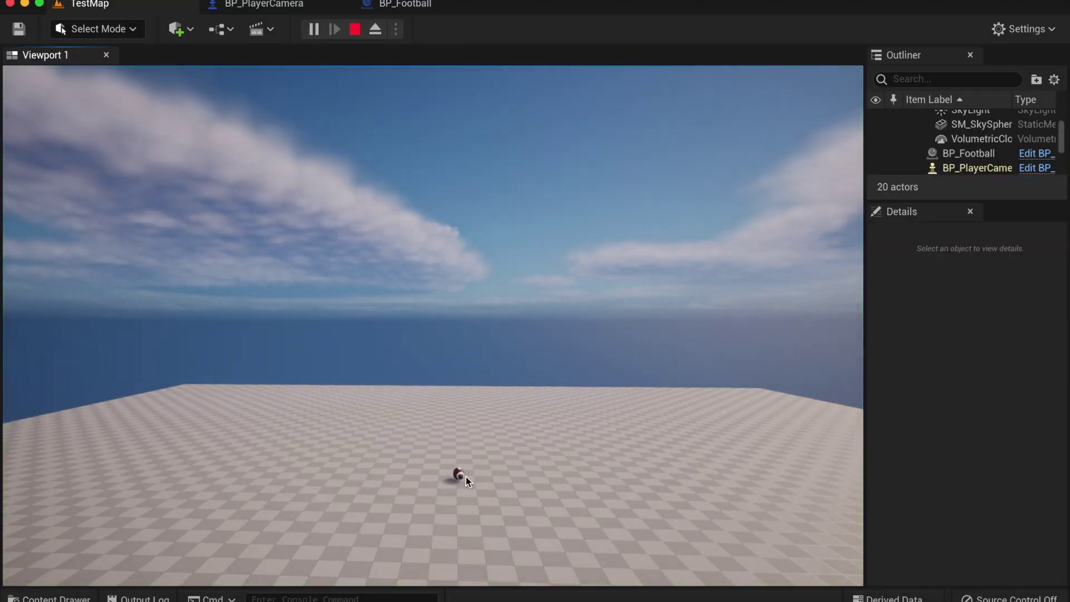
click(466, 477)
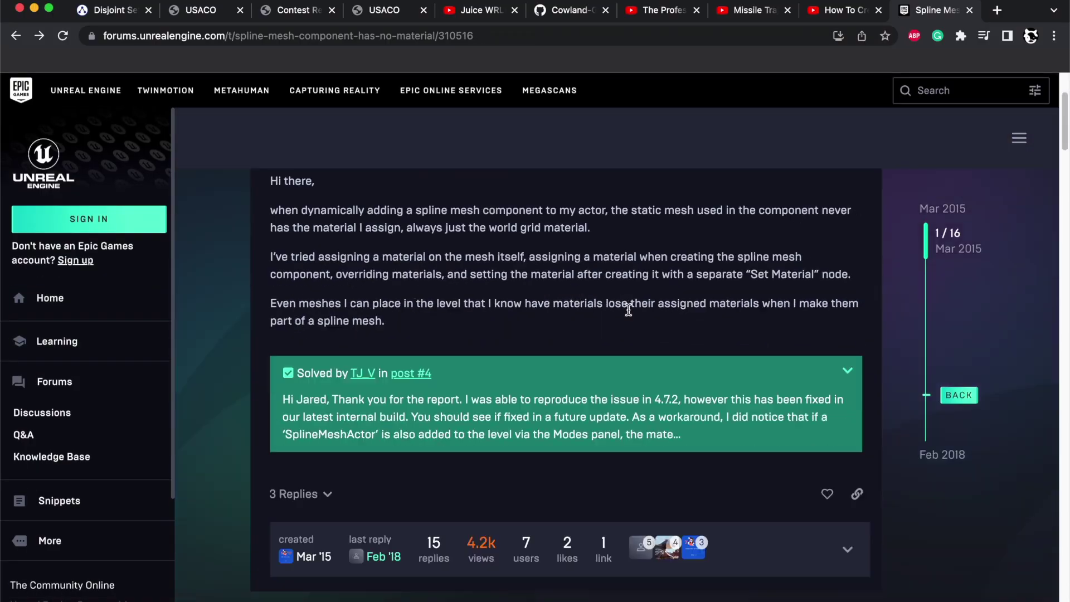
scroll(627, 309, down, 10)
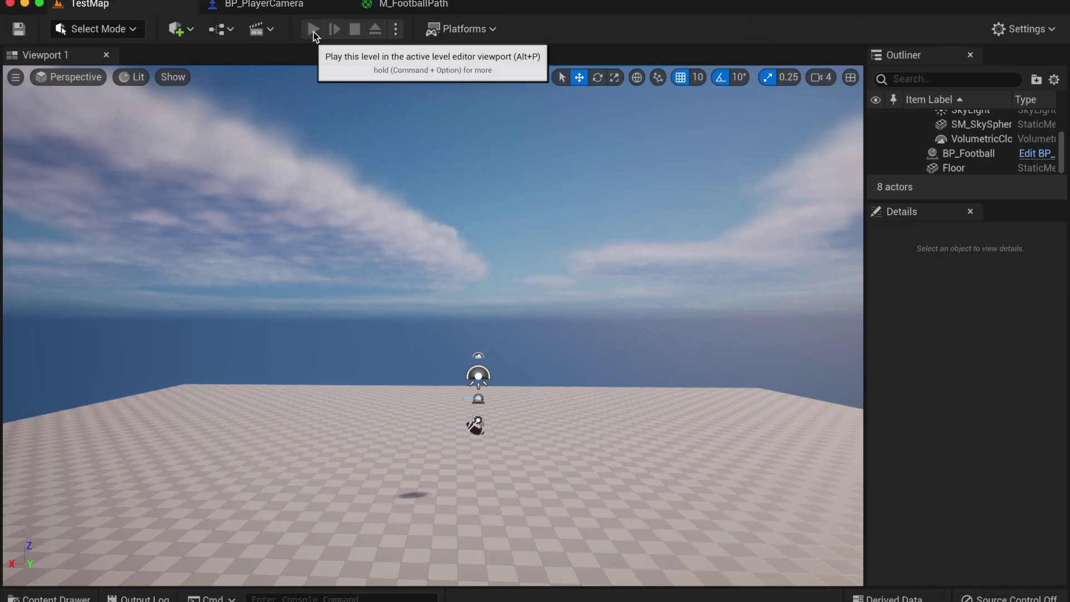
Play-test TestMap again and inspect the Add Spline Mesh Component node in the BP_PlayerCamera event graph
click(313, 31)
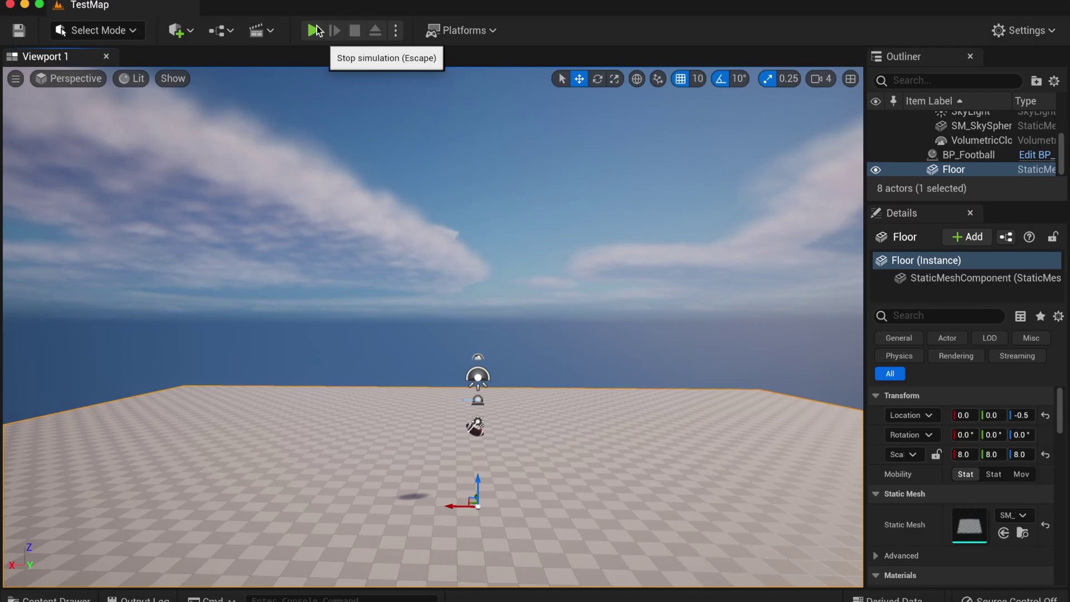
click(314, 31)
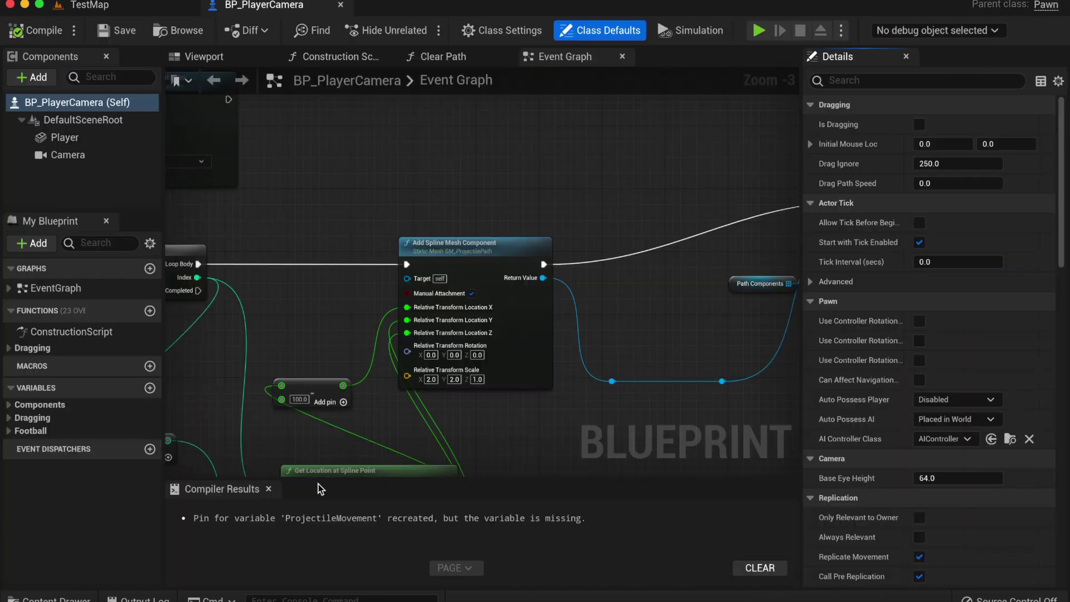
right_drag(544, 365, 544, 364)
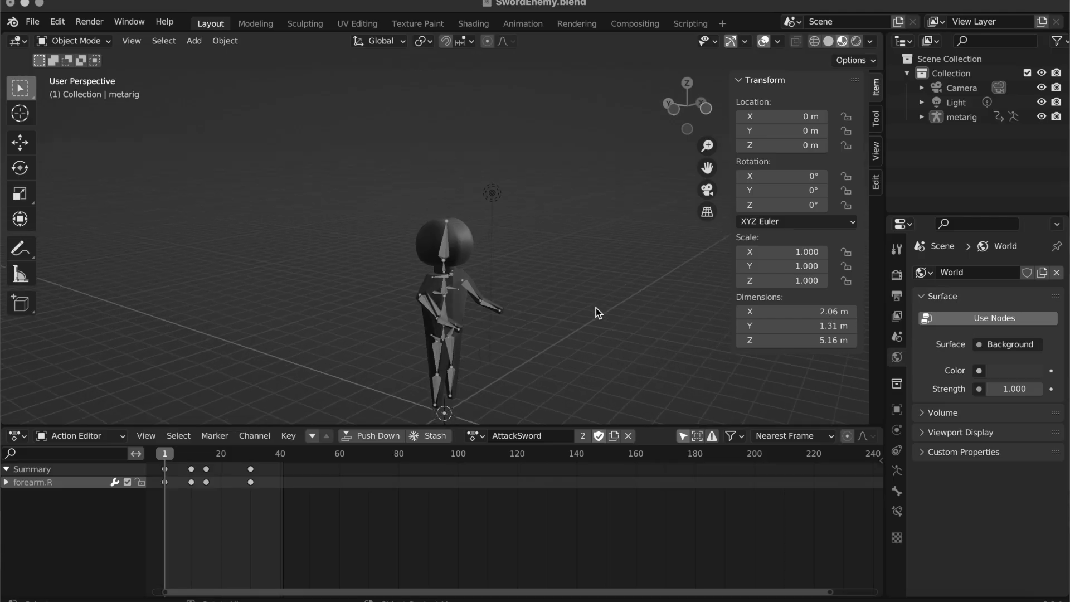
Switch to Blender and inspect the SwordEnemy rig and the rigged Person character from several angles
scroll(597, 312, left, 3)
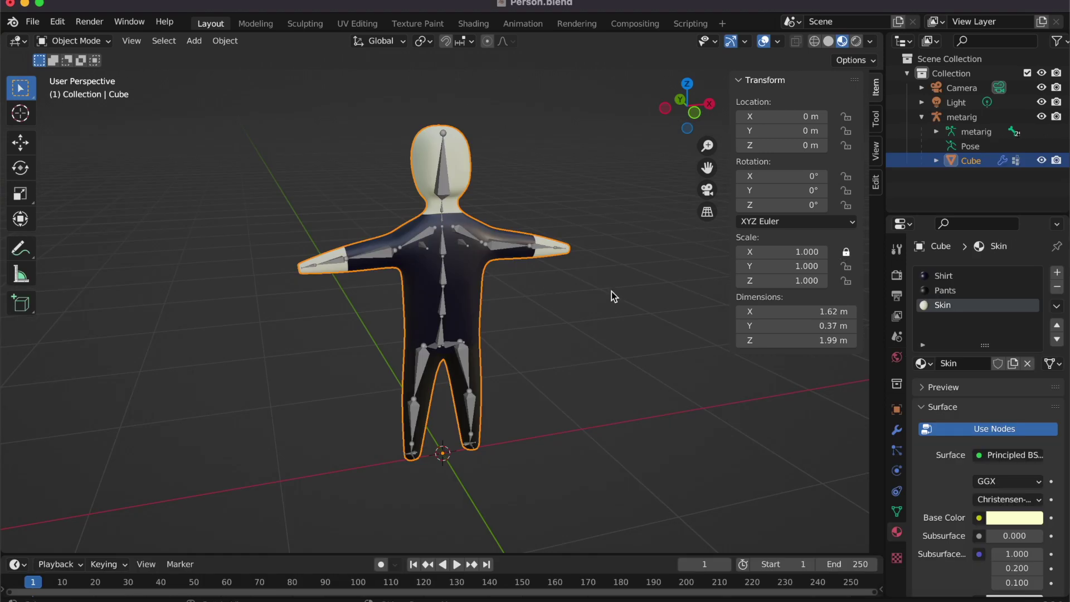
scroll(613, 296, left, 10)
scroll(613, 296, left, 15)
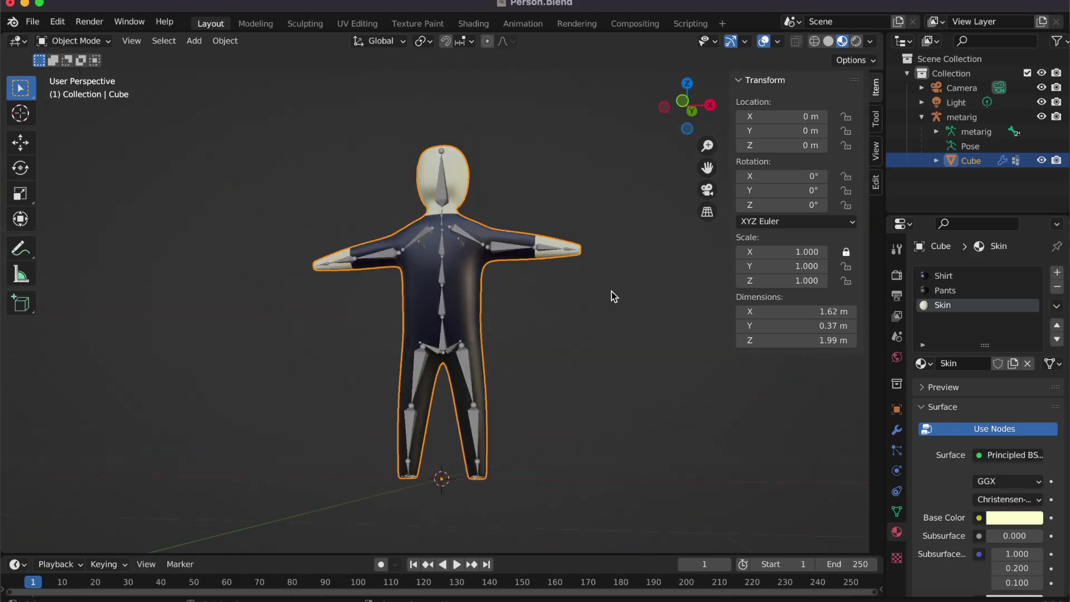
scroll(613, 295, left, 12)
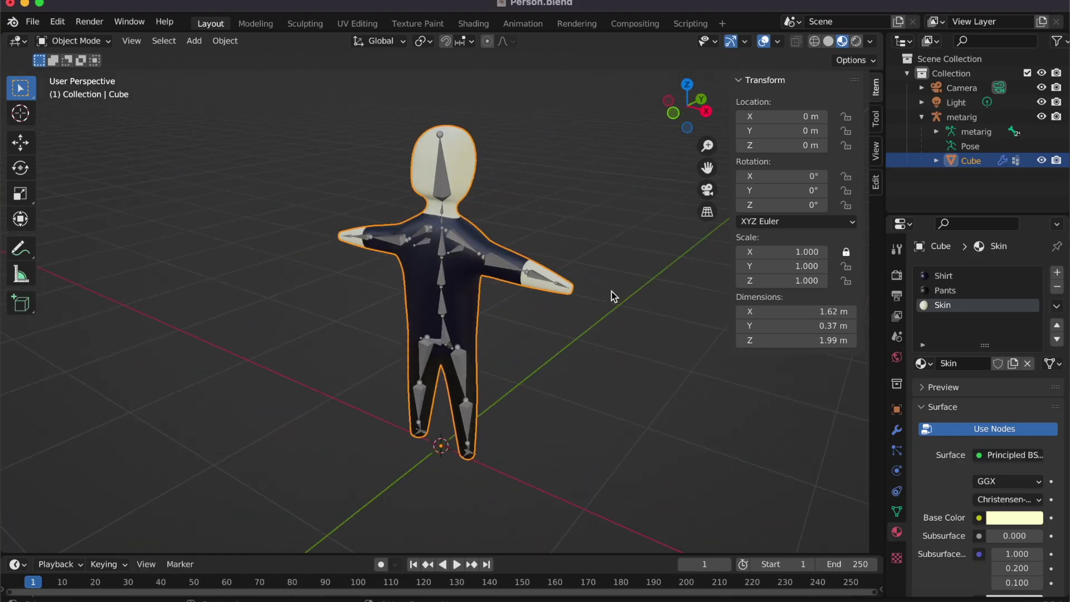
scroll(613, 296, left, 12)
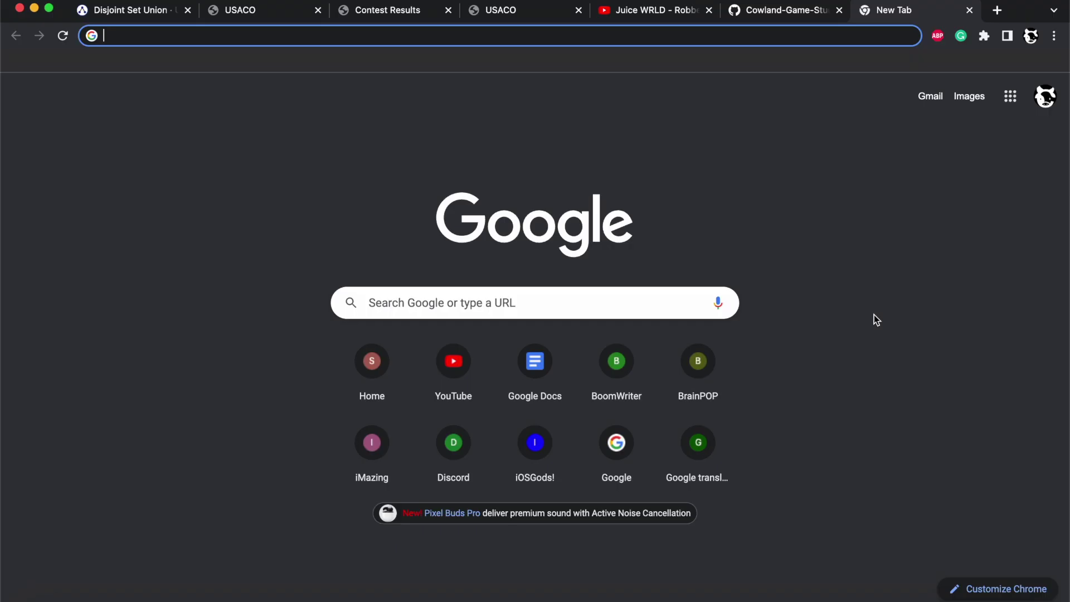
Search the web for "mixamo" and view the Mixamo home page
text(mixamo)
key(Return)
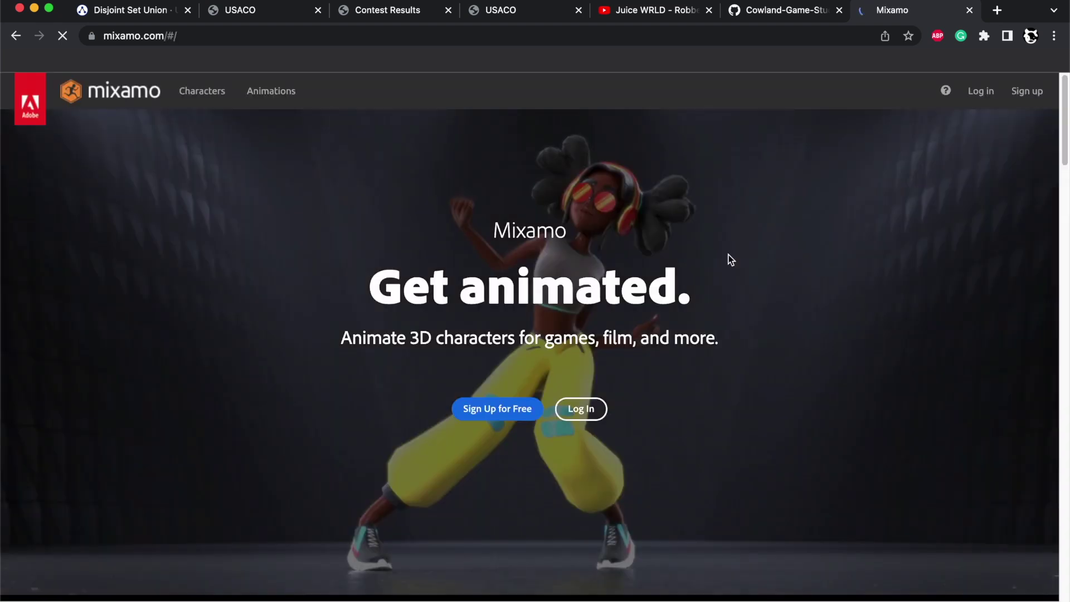
scroll(780, 256, down, 1)
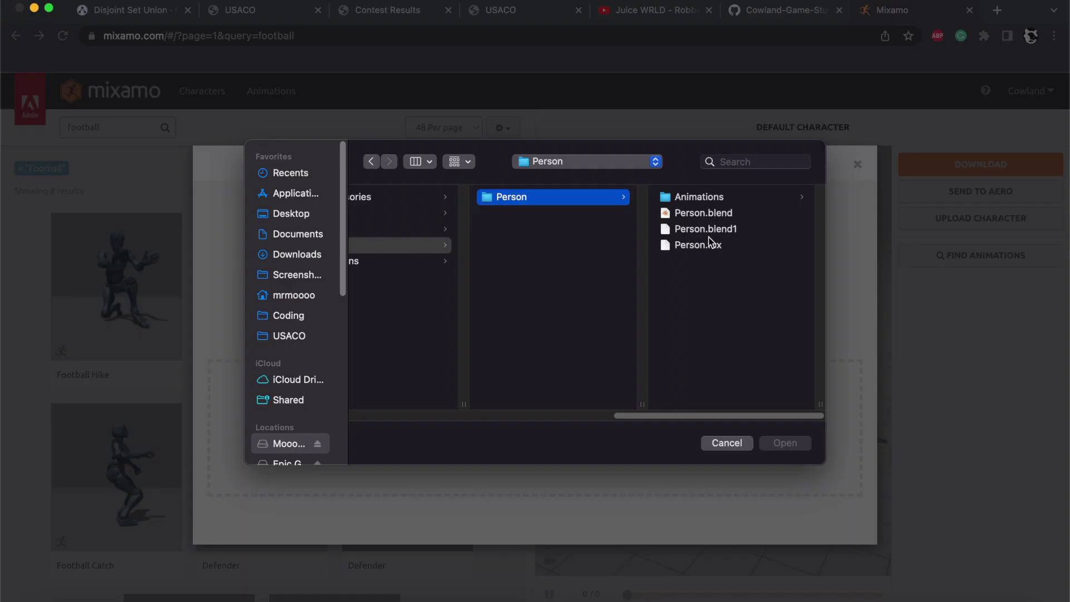
Upload Person.fbx to Mixamo and auto-rig it with symmetry and the Standard Skeleton (65), accepting the placed markers and the rig review
click(710, 239)
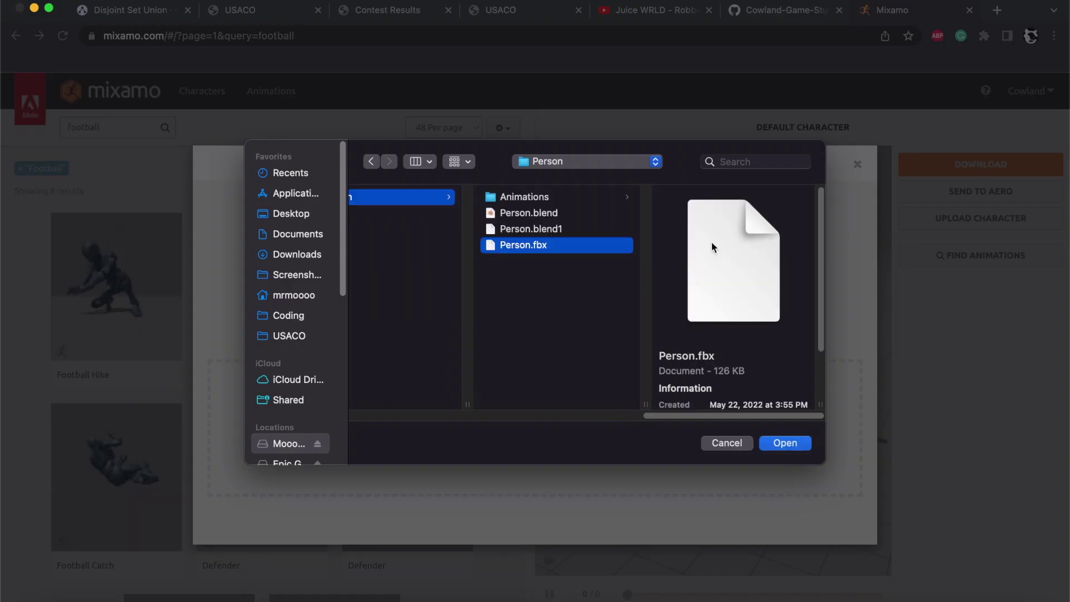
double_click(711, 242)
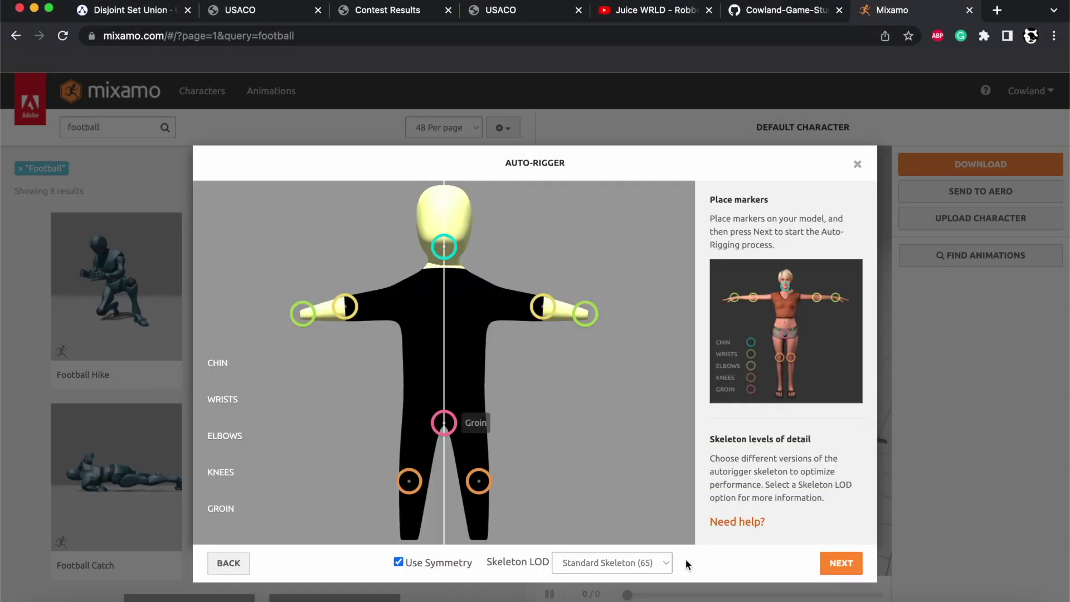
click(841, 563)
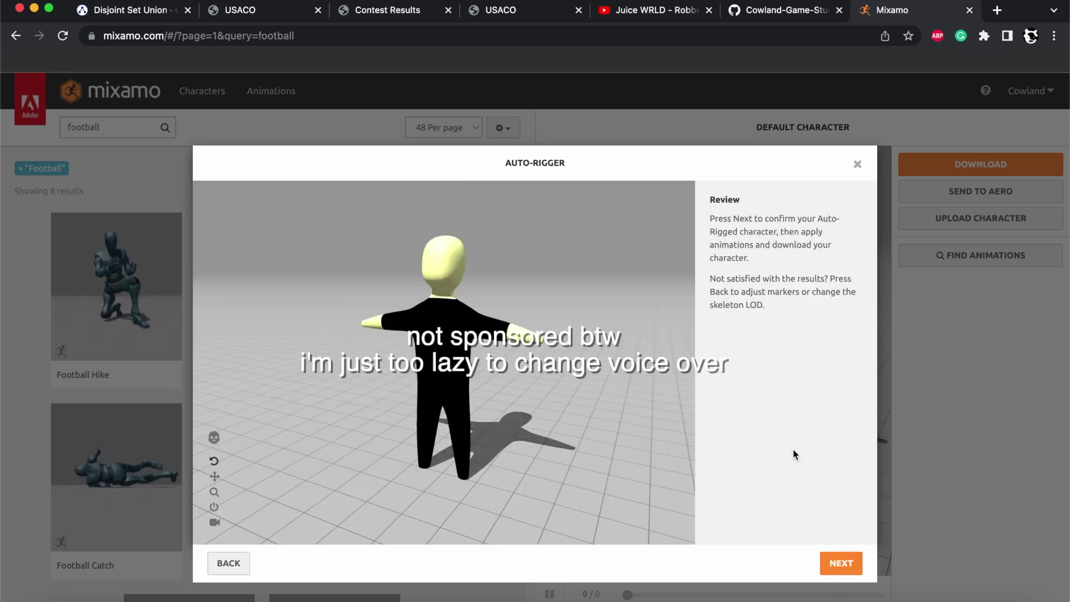
click(841, 562)
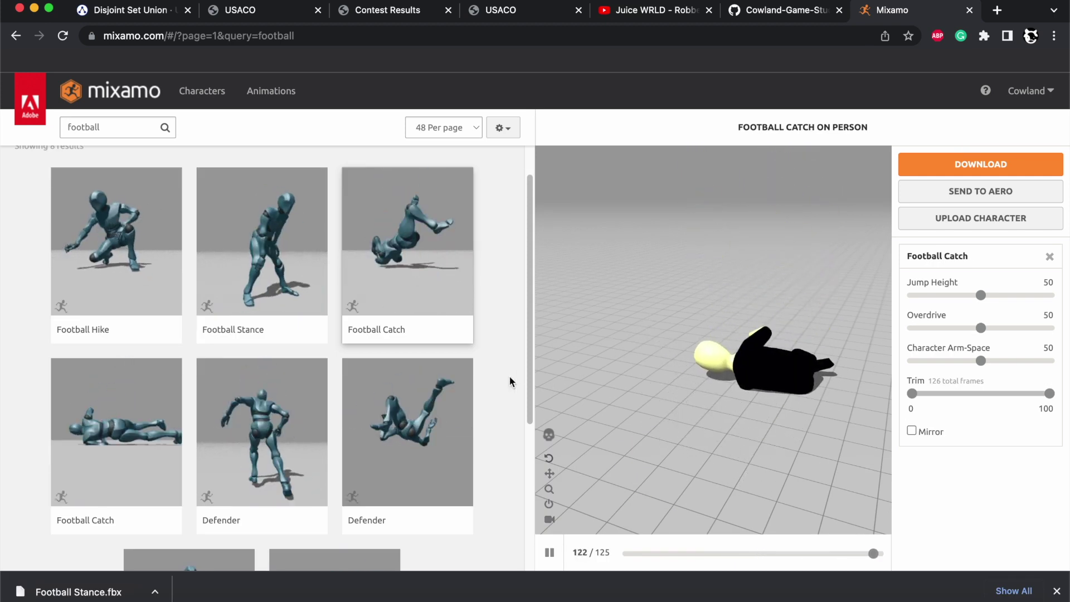
Apply the Quarterback Pass and Receiver Catch animations from the football results to the Person character
click(419, 432)
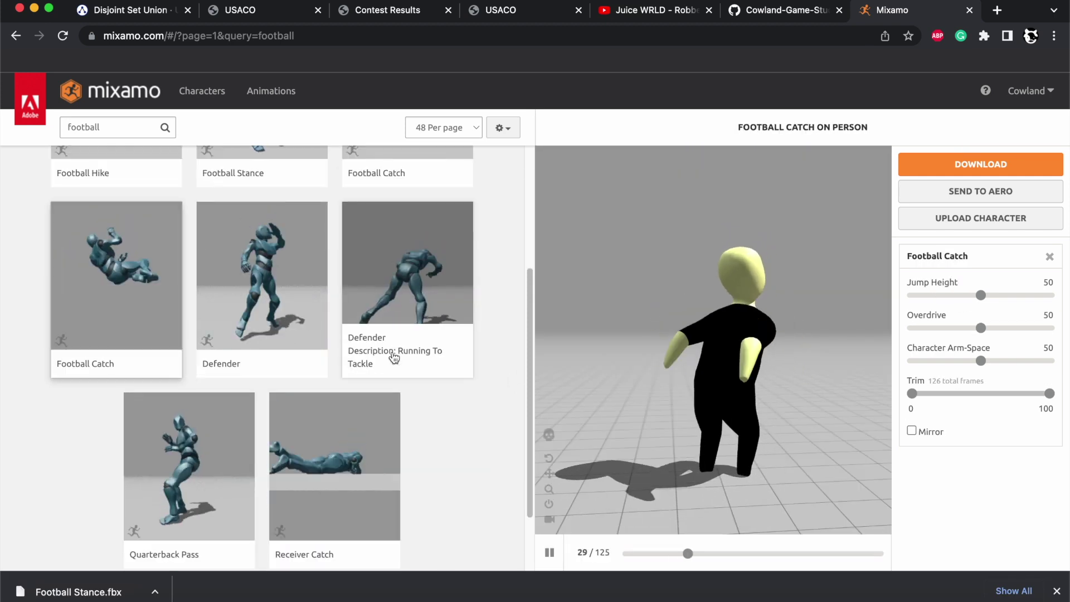
click(177, 484)
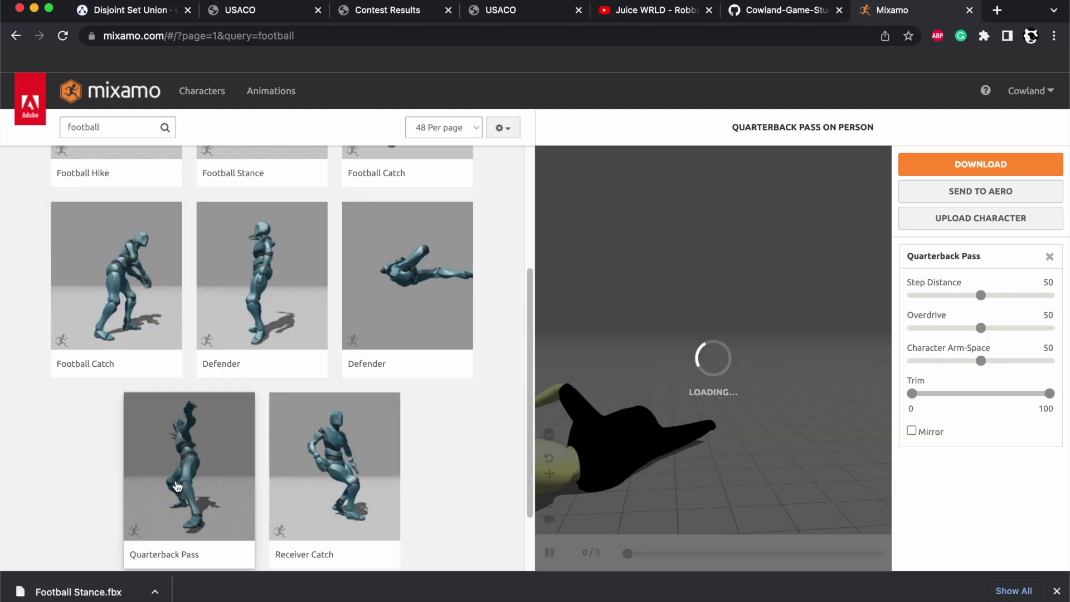
click(296, 467)
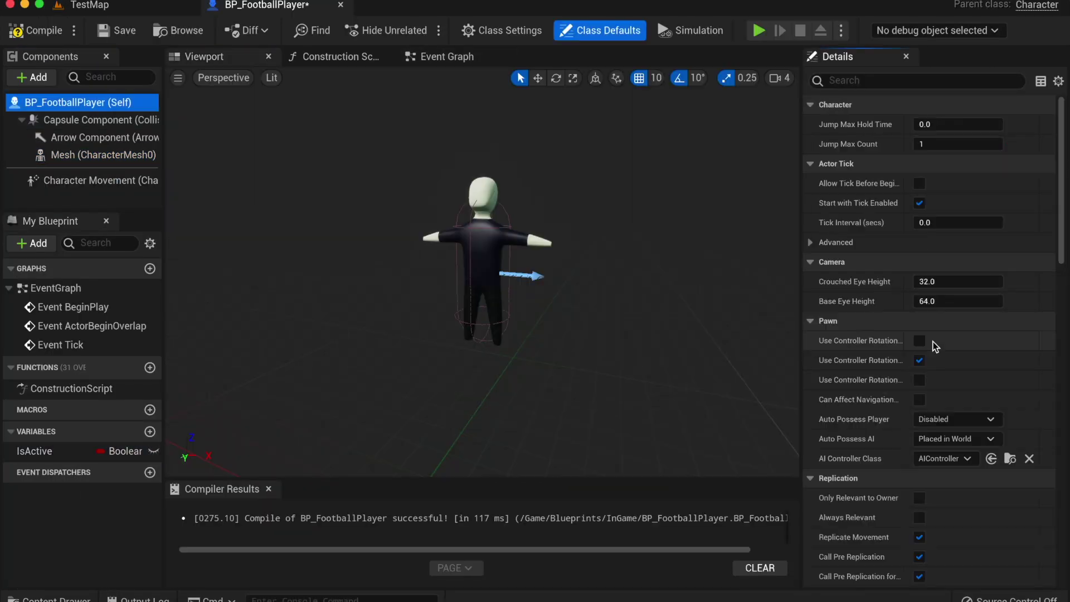
Switch to Unreal Engine, view the BP_FootballPlayer event graph, and play-test the player in TestMap
click(441, 57)
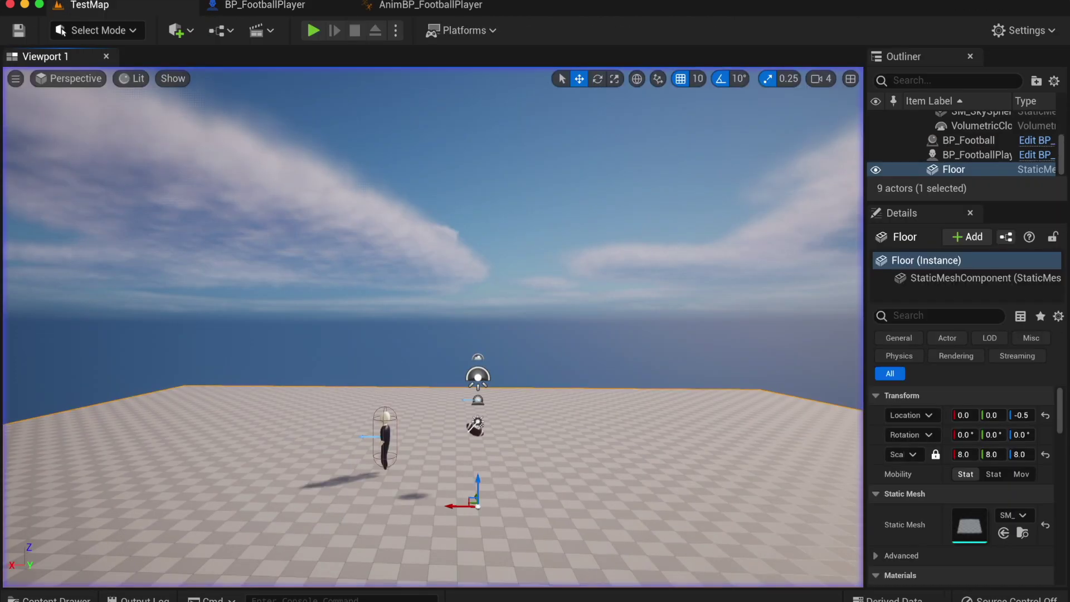
click(313, 31)
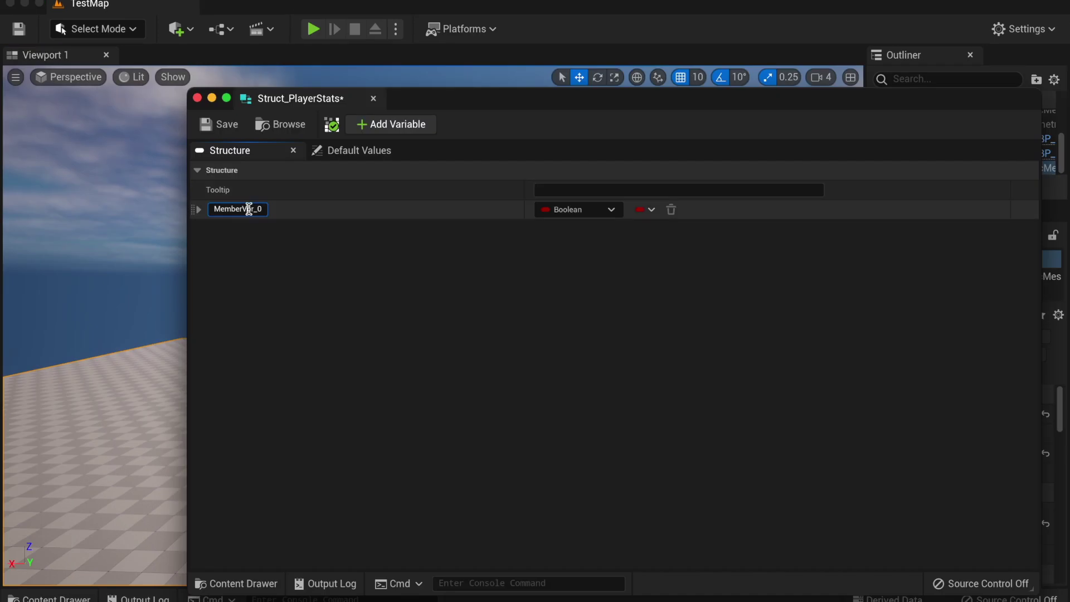
Start renaming the first Boolean member variable of Struct_PlayerStats
text(Th)
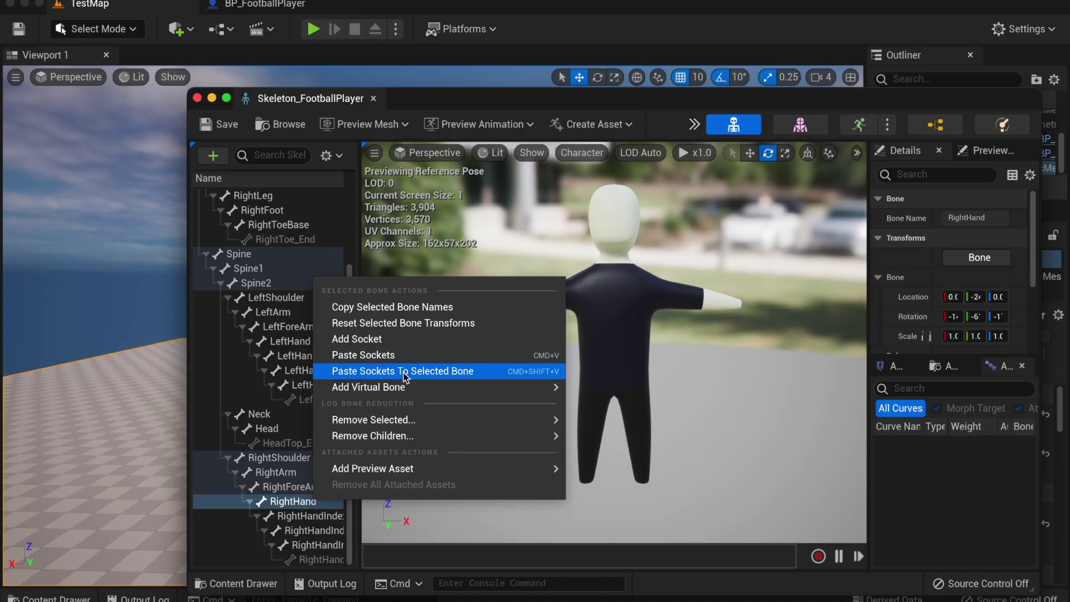
Add a socket to the RightHand bone of Skeleton_FootballPlayer and select the new socket
click(418, 370)
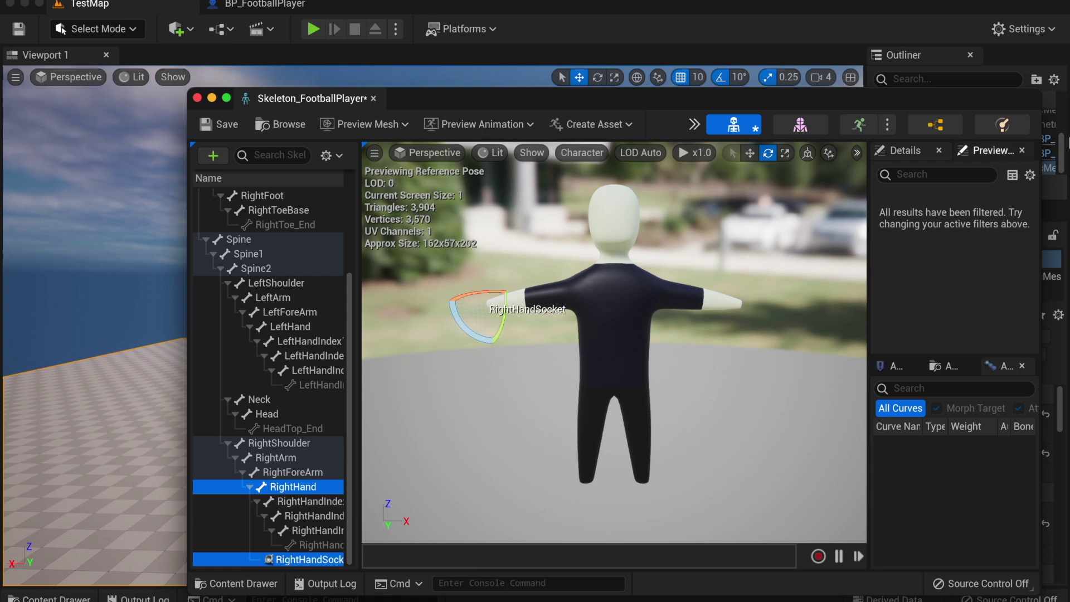
click(285, 560)
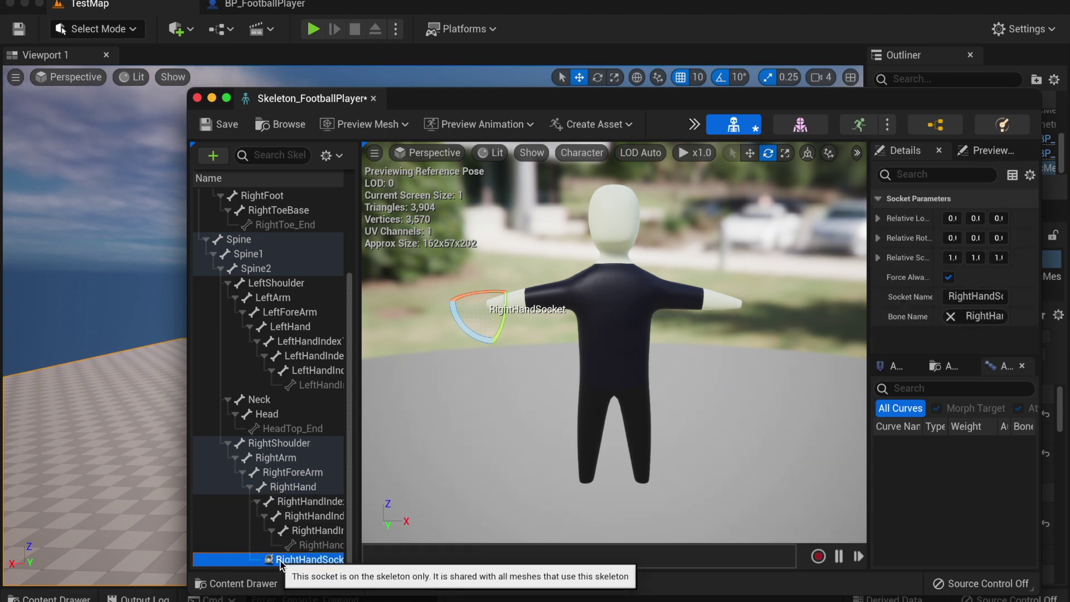
click(301, 560)
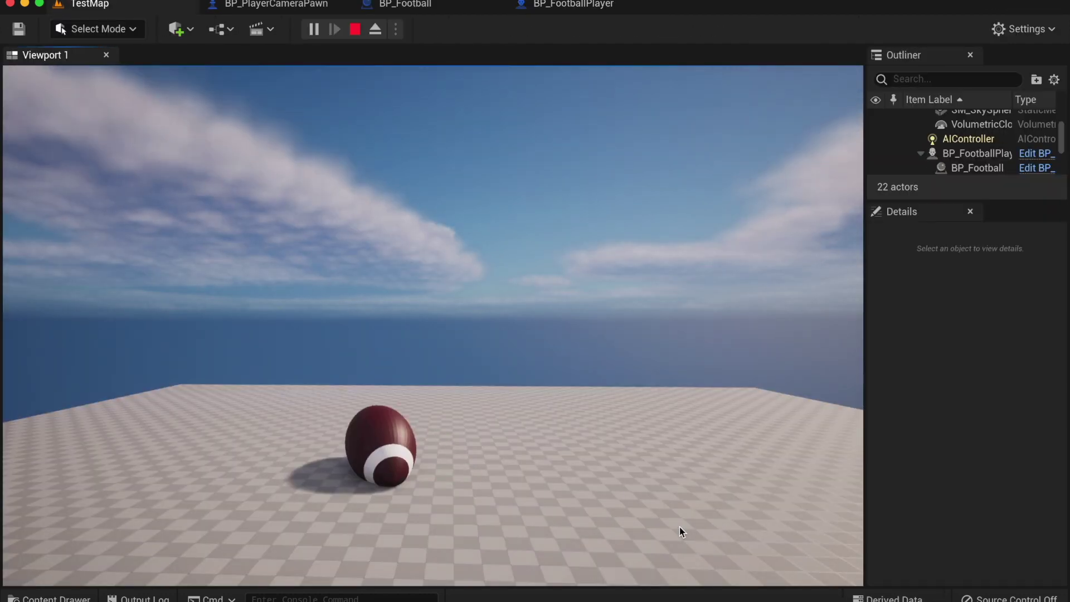
Play-test throwing the football attached to the football player in TestMap
click(567, 497)
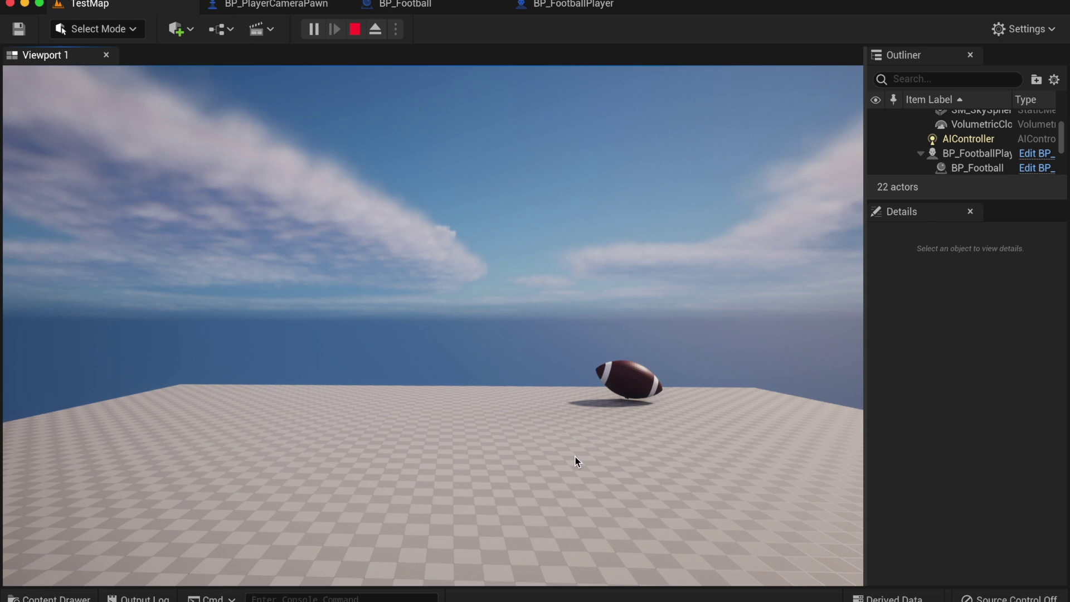
click(743, 443)
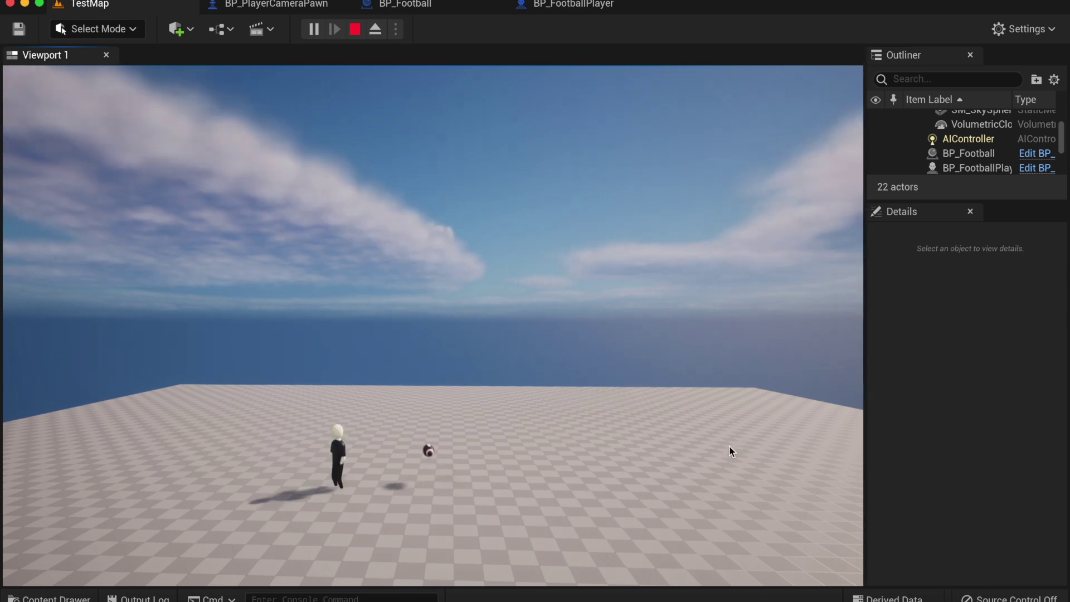